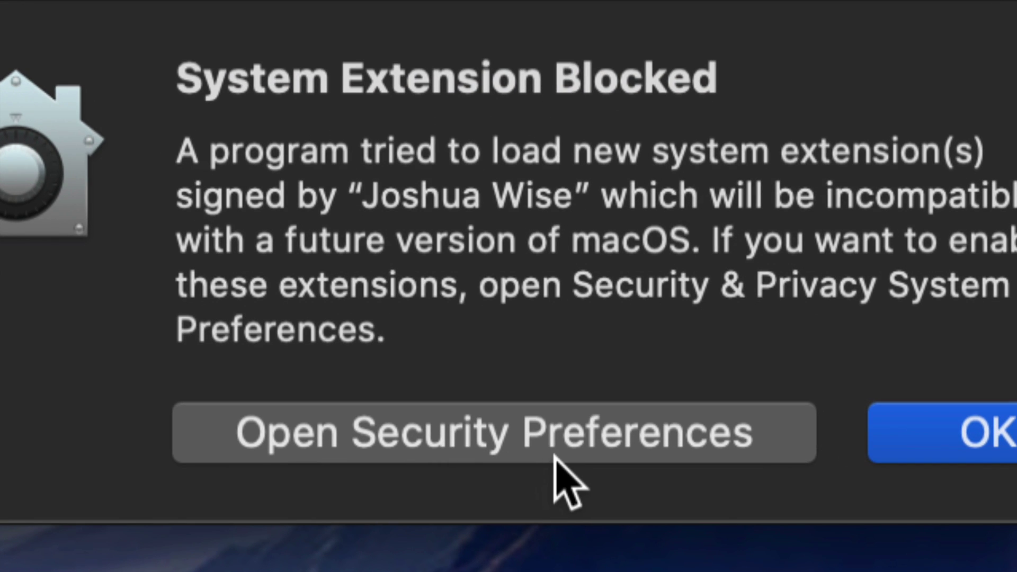
Step: Unlock Security & Privacy with the admin password and allow the blocked developer's system software to load
left_click(556, 456)
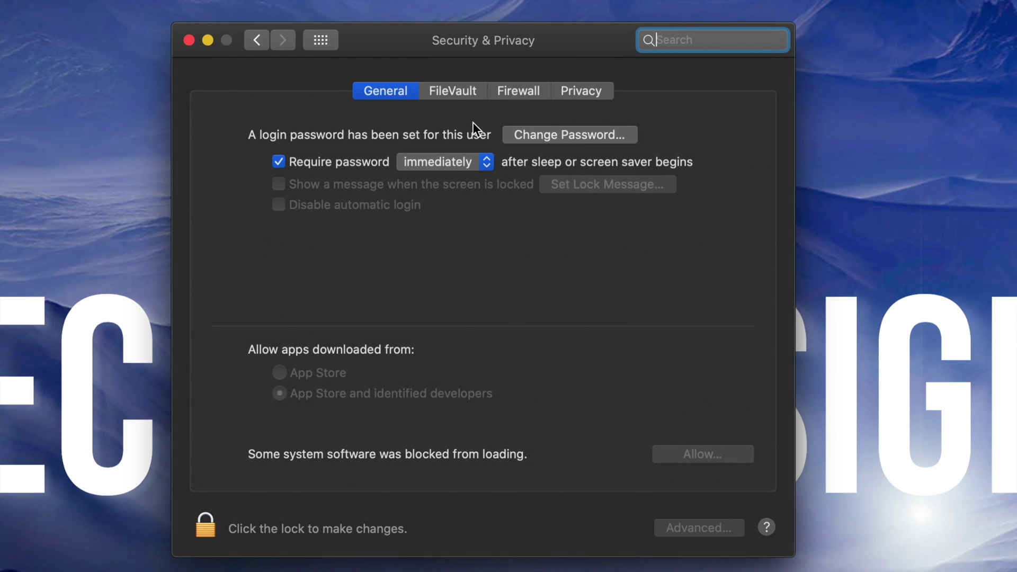
left_click(456, 216)
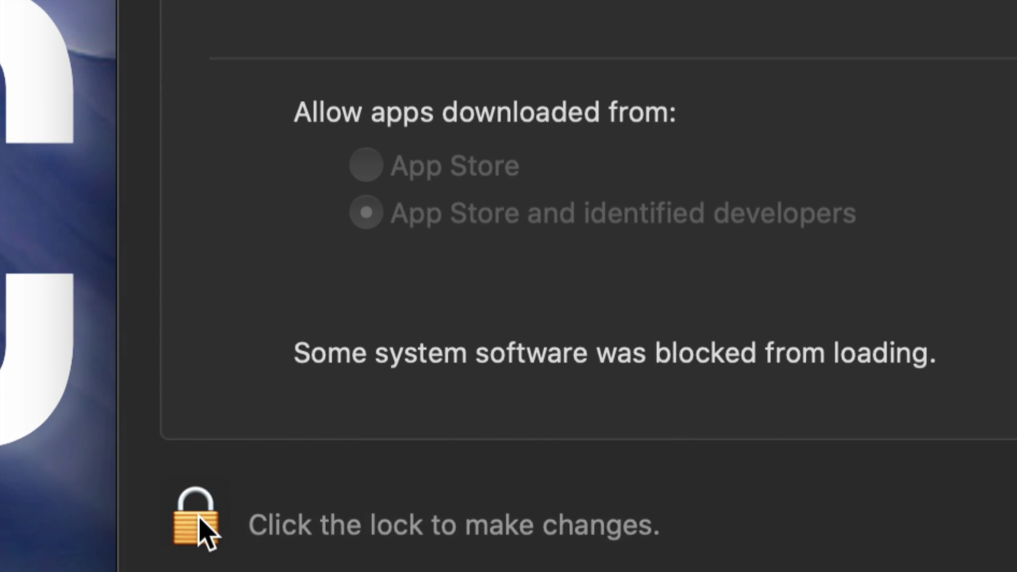
left_click(200, 515)
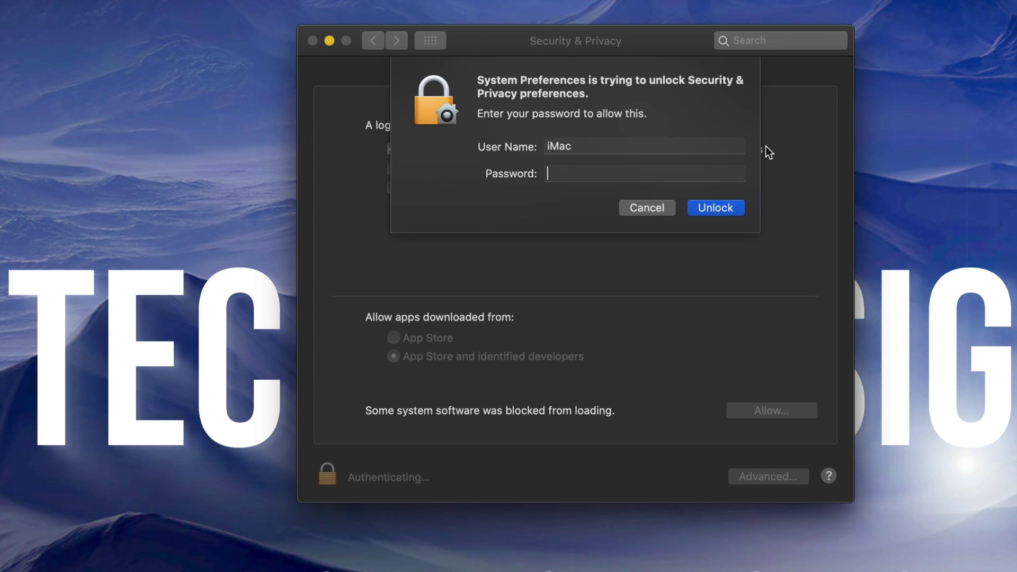
type("********")
left_click(718, 209)
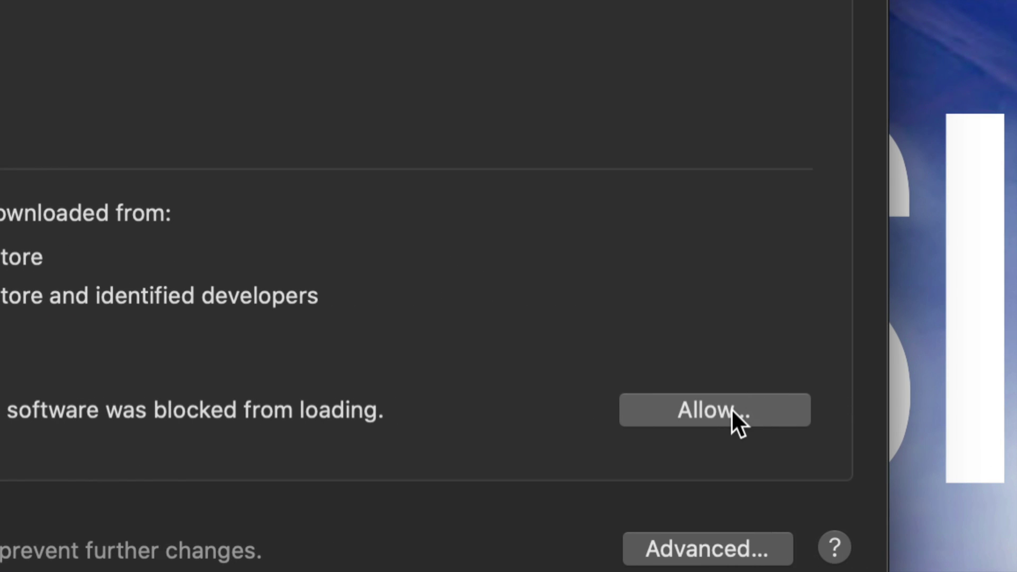
left_click(731, 409)
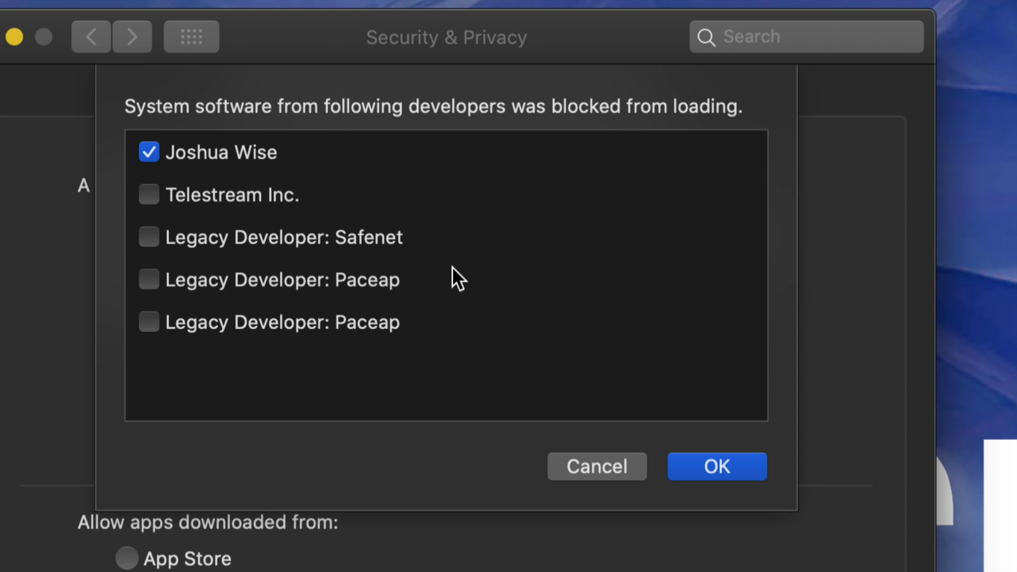
left_click(713, 466)
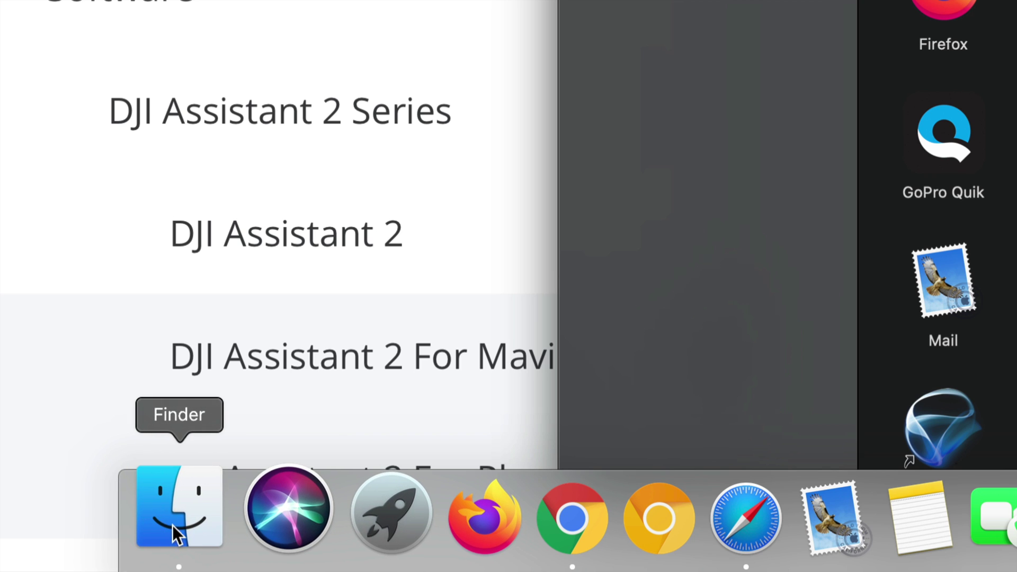
Step: Launch DJI Assistant 2 For Mavic from the Applications folder in a new Finder window
left_click(166, 523)
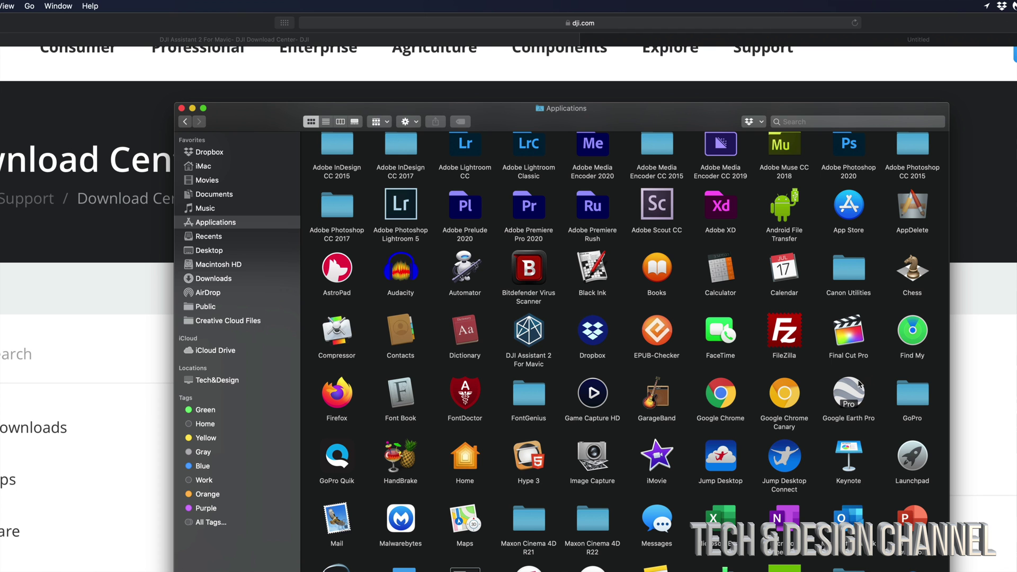
scroll(665, 316, "down", 3)
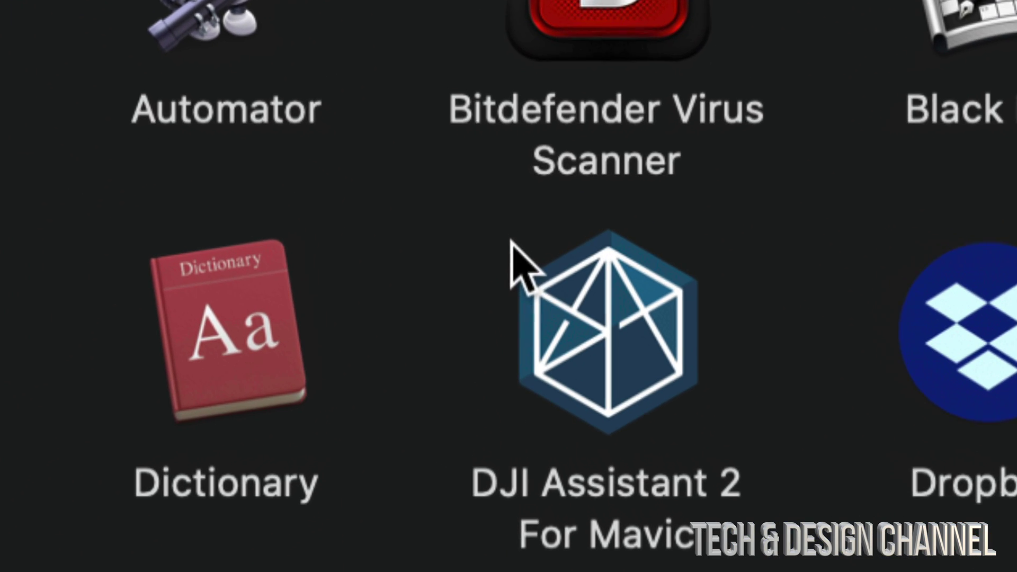
scroll(669, 511, "down", 3)
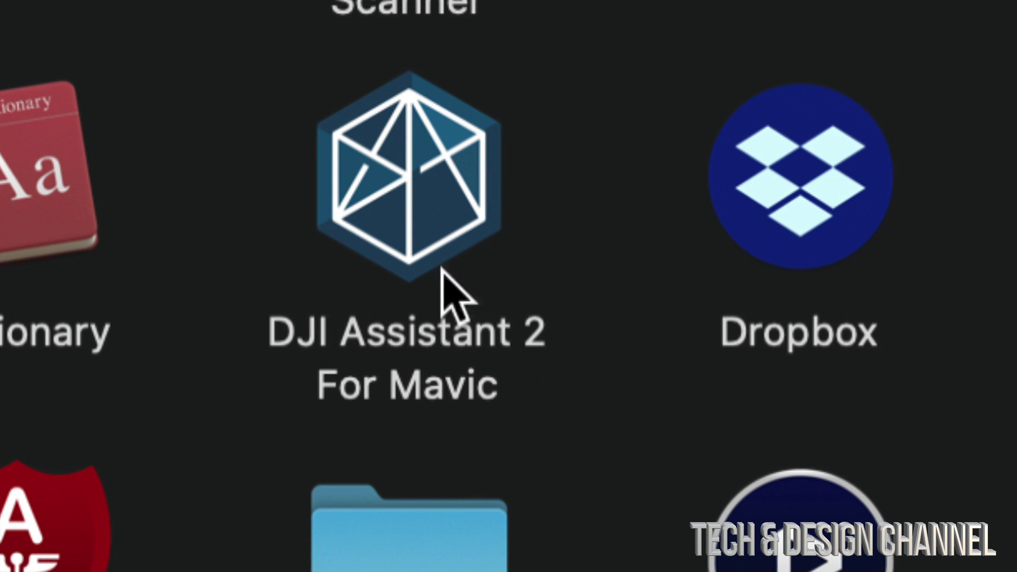
left_click(419, 228)
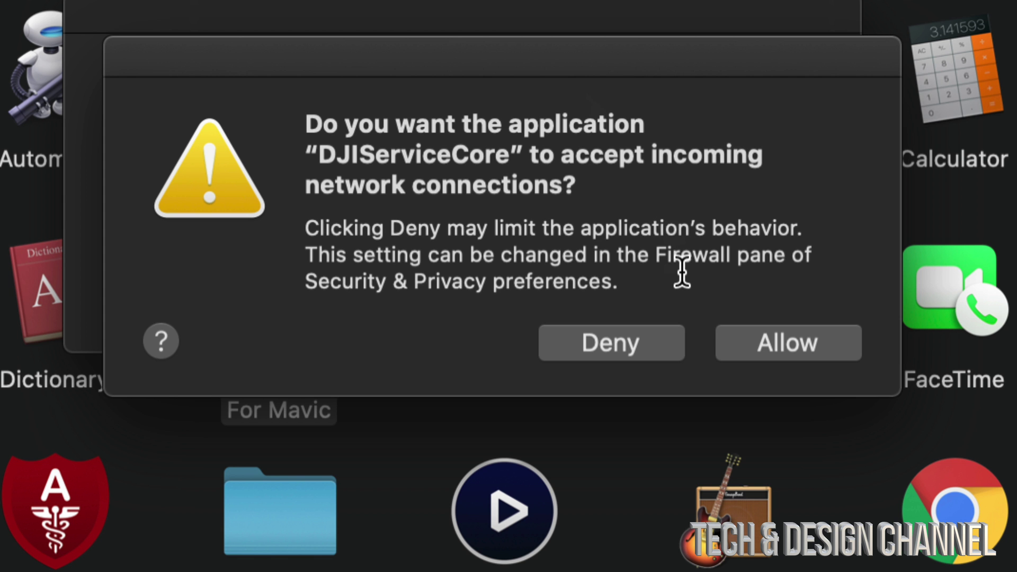
Step: Allow incoming connections for DJIServiceCore and DJI Assistant 2, and dismiss the Mavic Mini notice
left_click(801, 334)
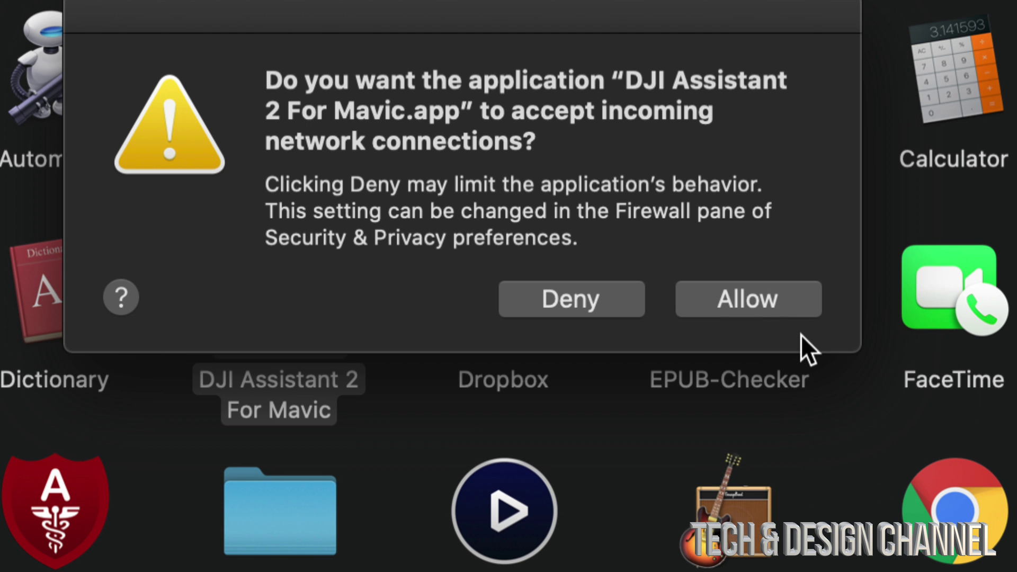
left_click(761, 305)
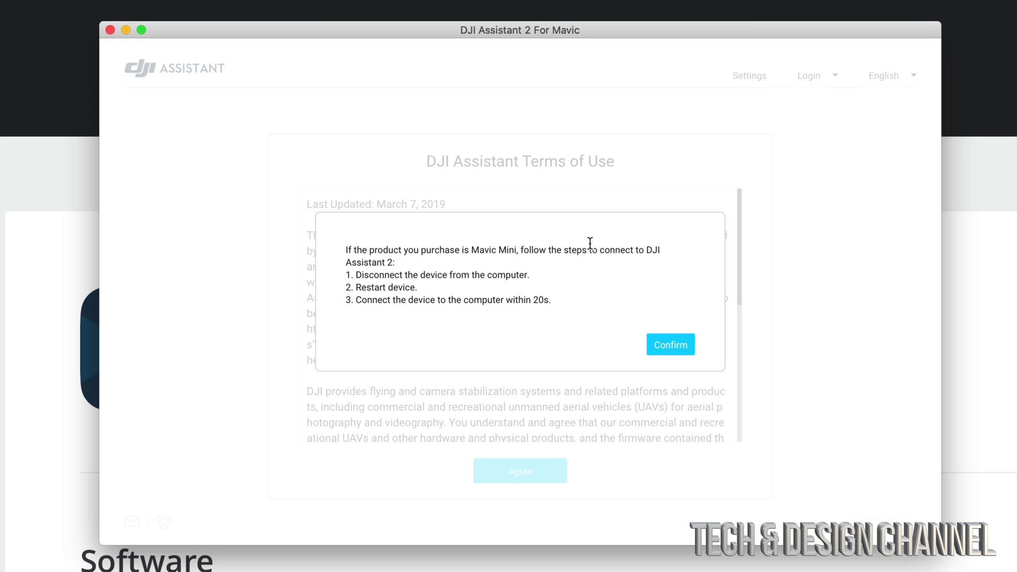
left_click(669, 346)
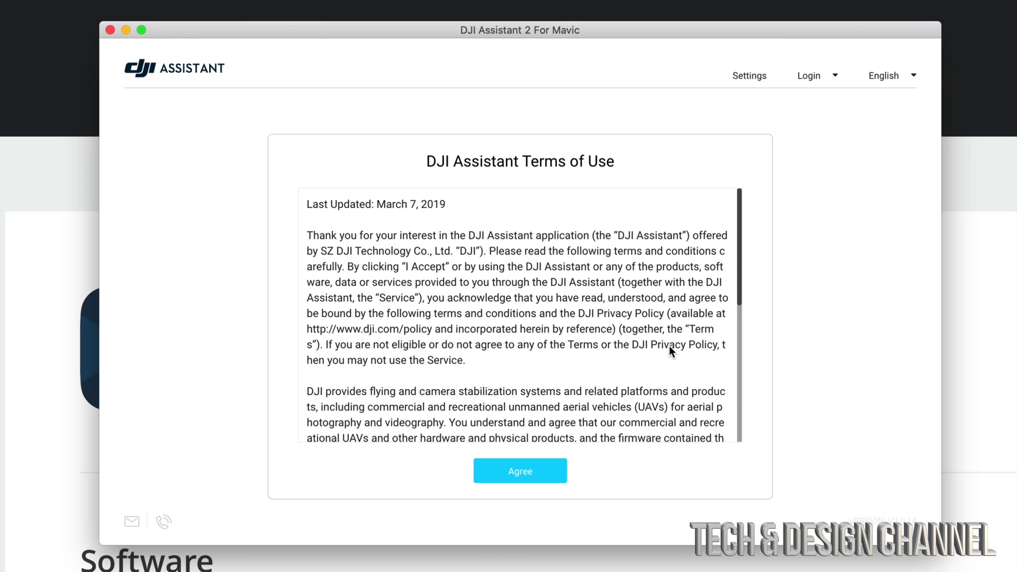
Step: Accept the terms of use and privacy policy, enable account and device data sharing, and continue
left_click(523, 473)
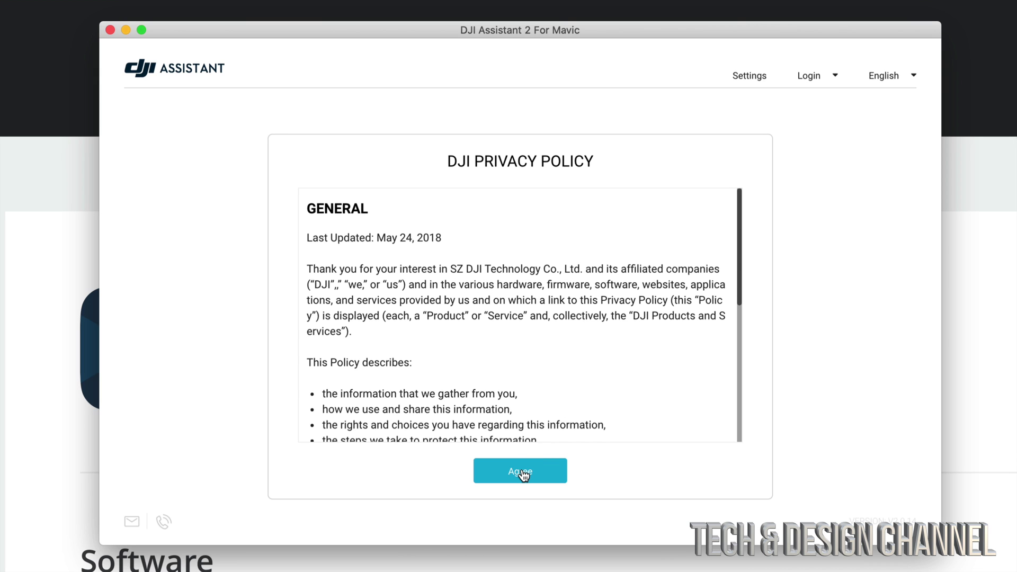
left_click(523, 473)
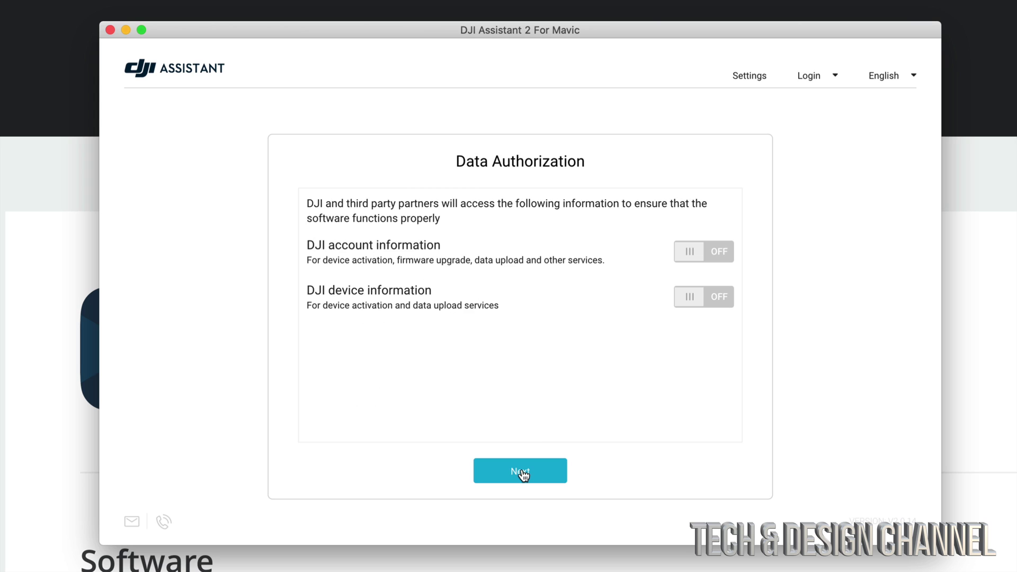
left_click(703, 255)
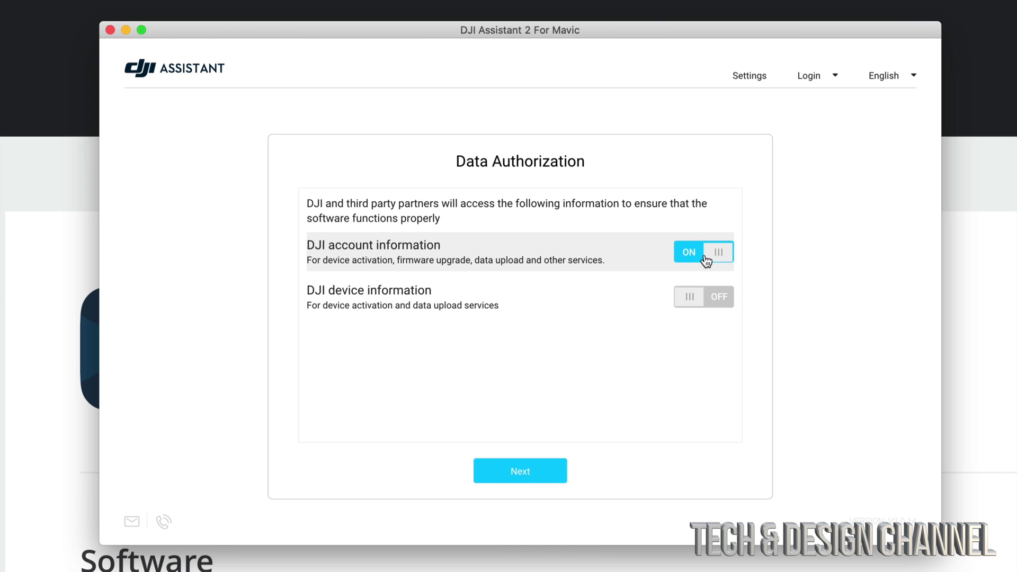
left_click(717, 296)
left_click(530, 473)
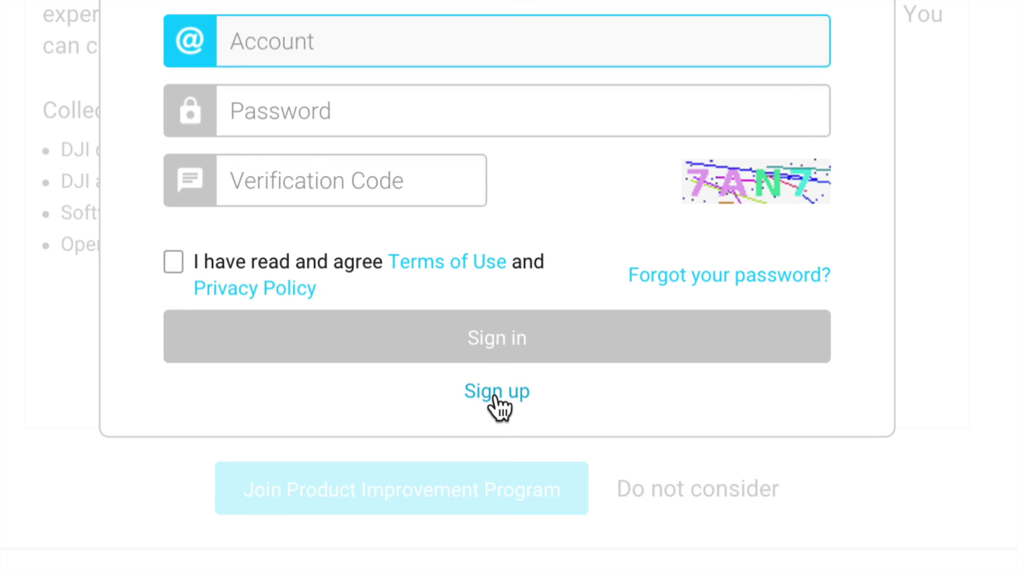
Step: Close the DJI account sign-in prompt without signing in
left_click(496, 395)
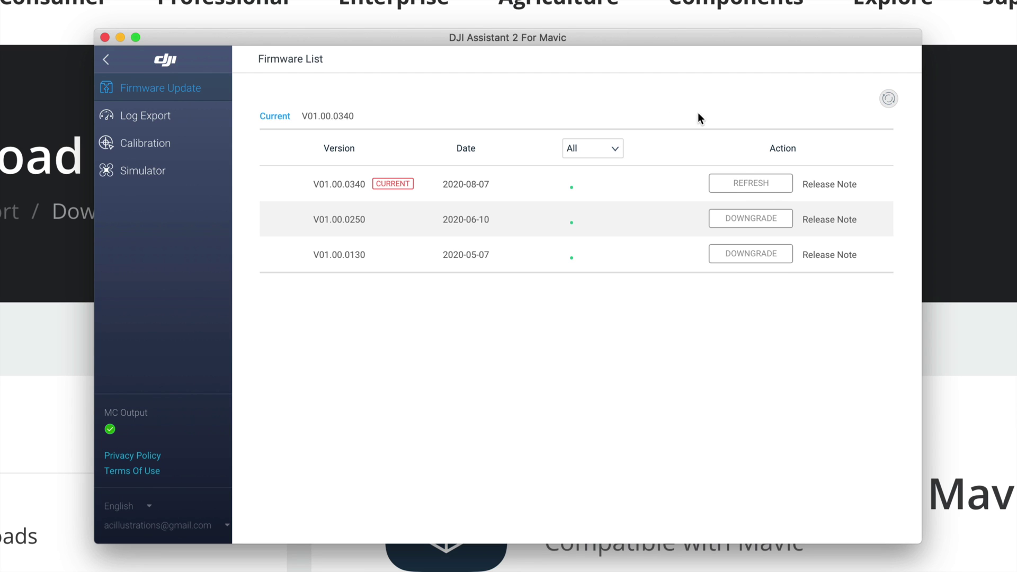
Step: Refresh the Mavic Air2 firmware list, cancel the update, and move the DJI Assistant window aside
left_click(760, 186)
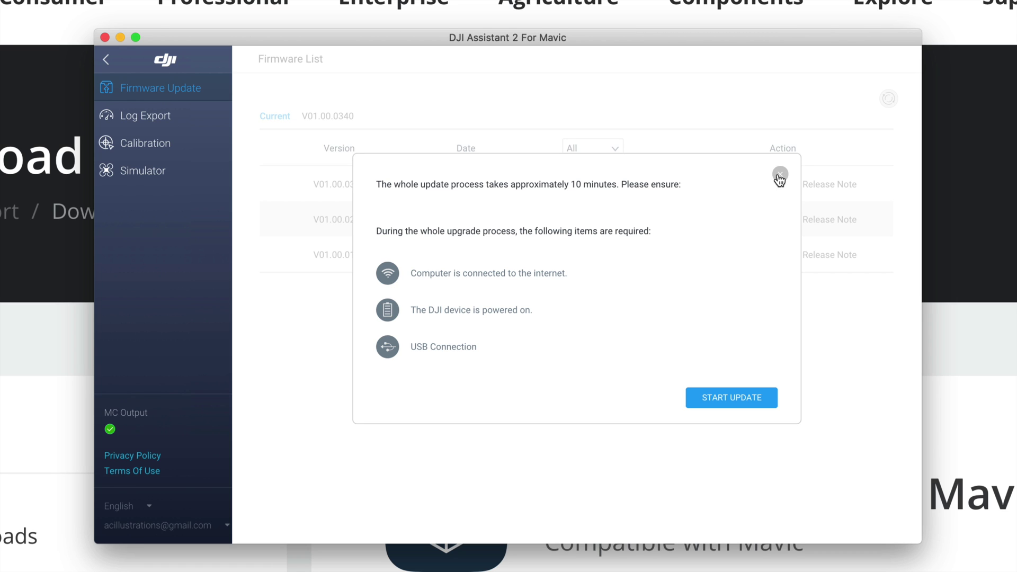
left_click(779, 175)
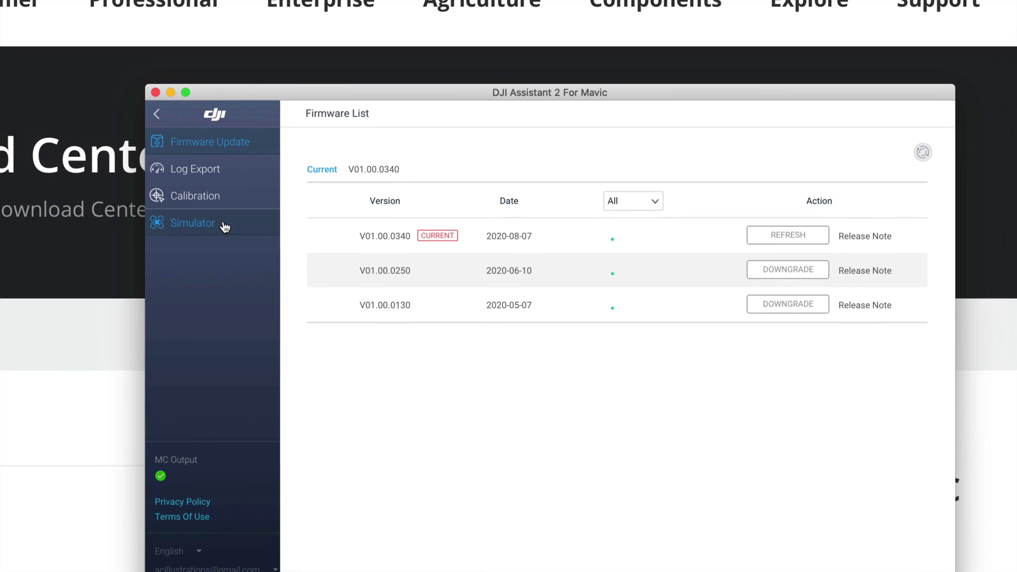
left_click_drag(469, 96, 430, 68)
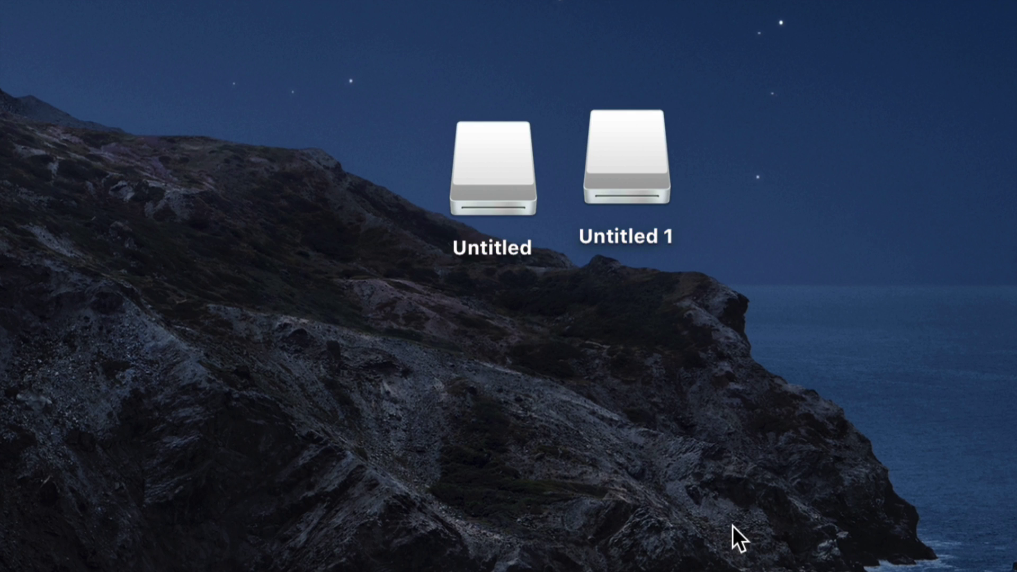
Step: Rearrange the desktop drives and open the Untitled drive's DCIM/100MEDIA folder
left_click_drag(626, 132, 657, 158)
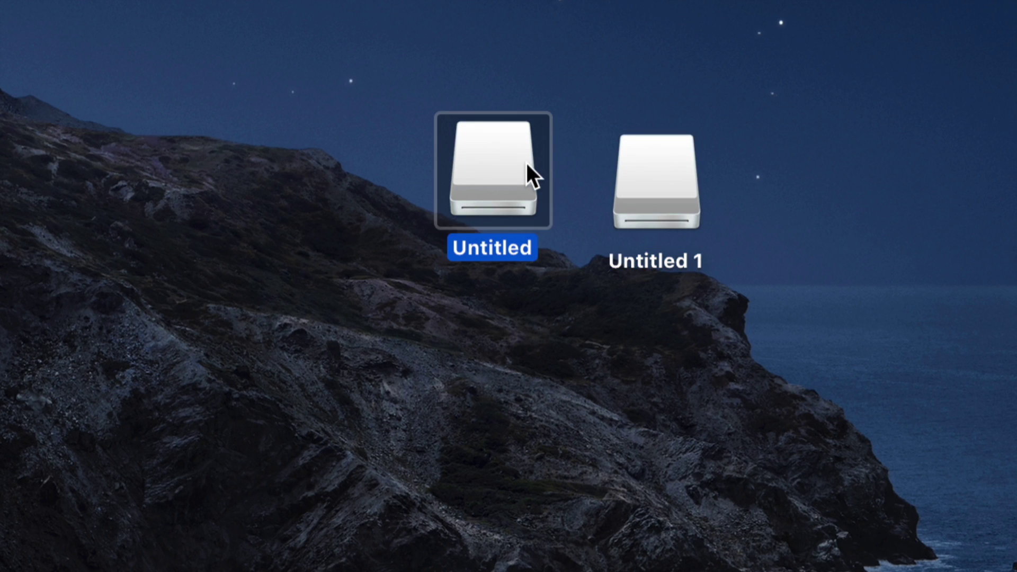
left_click_drag(527, 163, 542, 188)
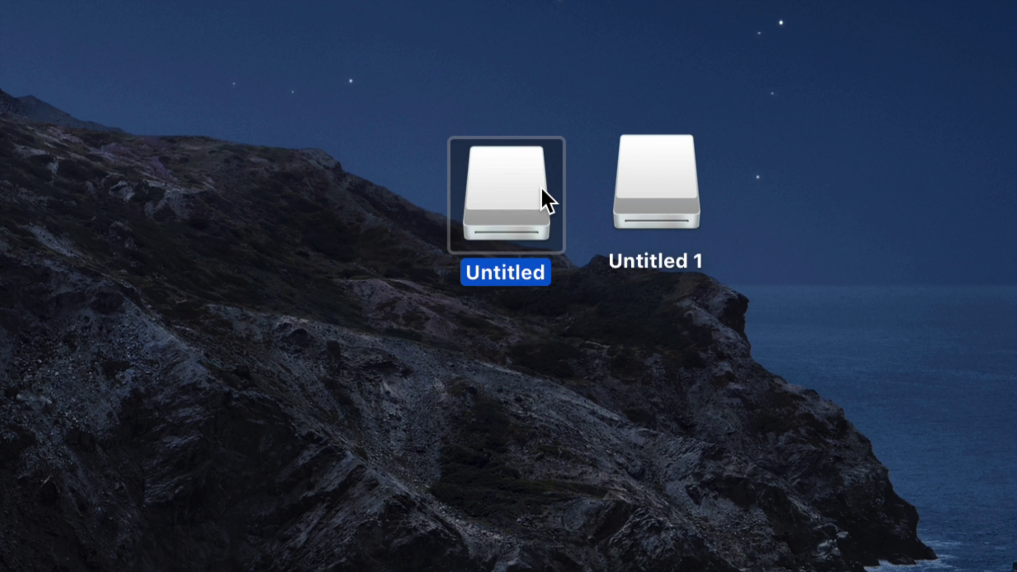
double_click(494, 195)
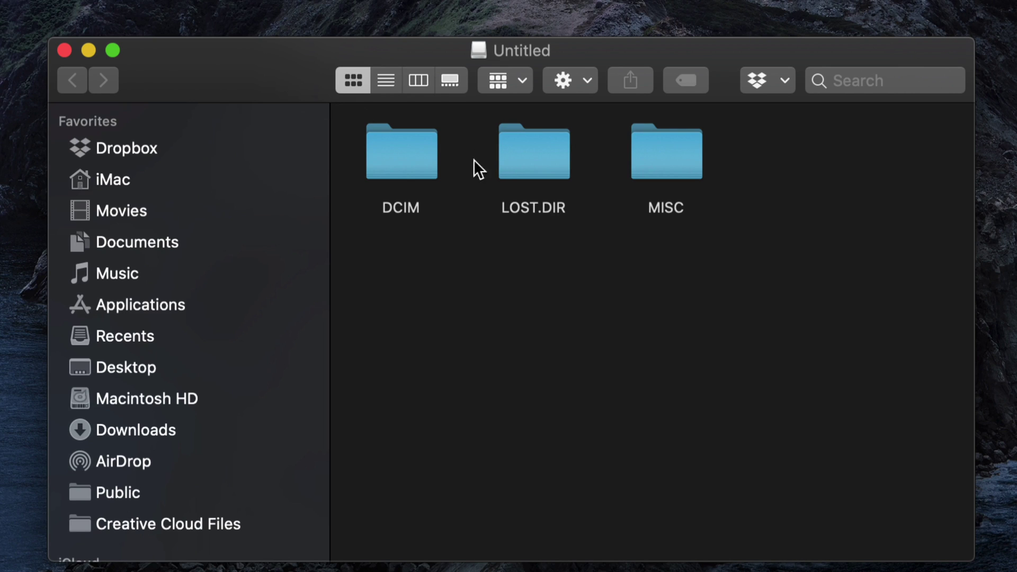
double_click(408, 157)
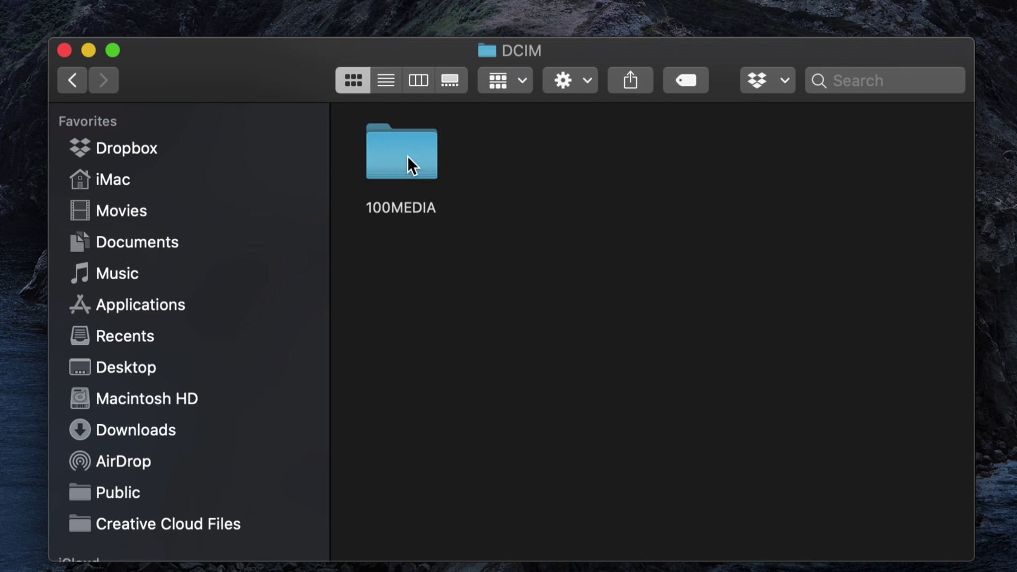
double_click(408, 156)
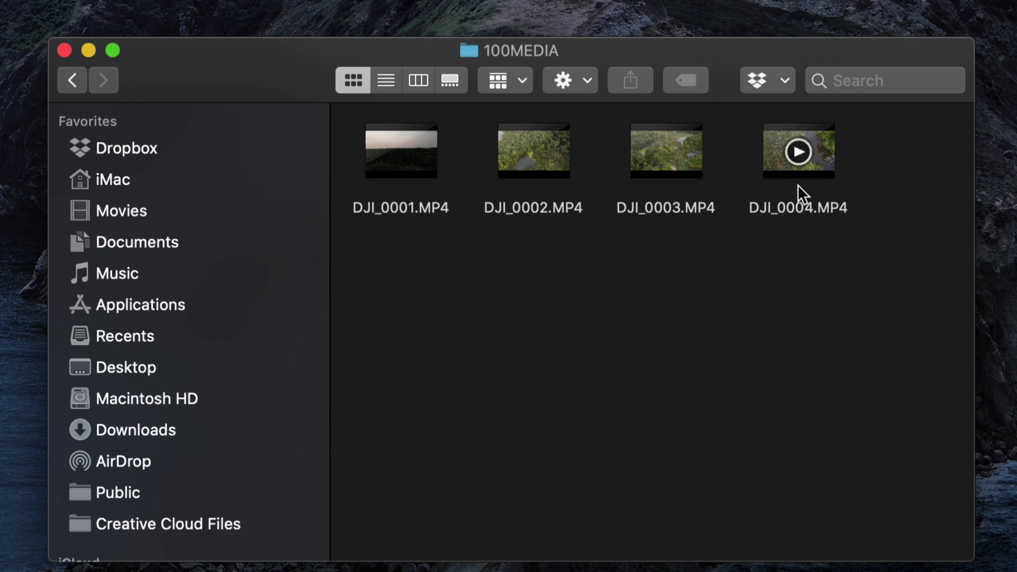
mouse_move(423, 165)
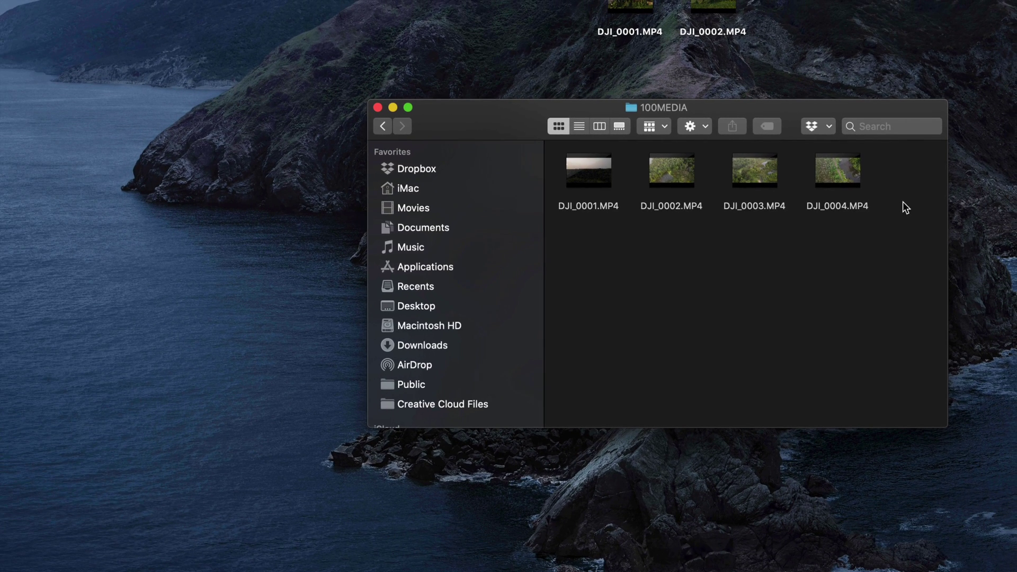
Step: Copy DJI_0001–DJI_0004 to the Desktop, keeping both versions of DJI_0001 and DJI_0002
left_click_drag(836, 249, 65, 234)
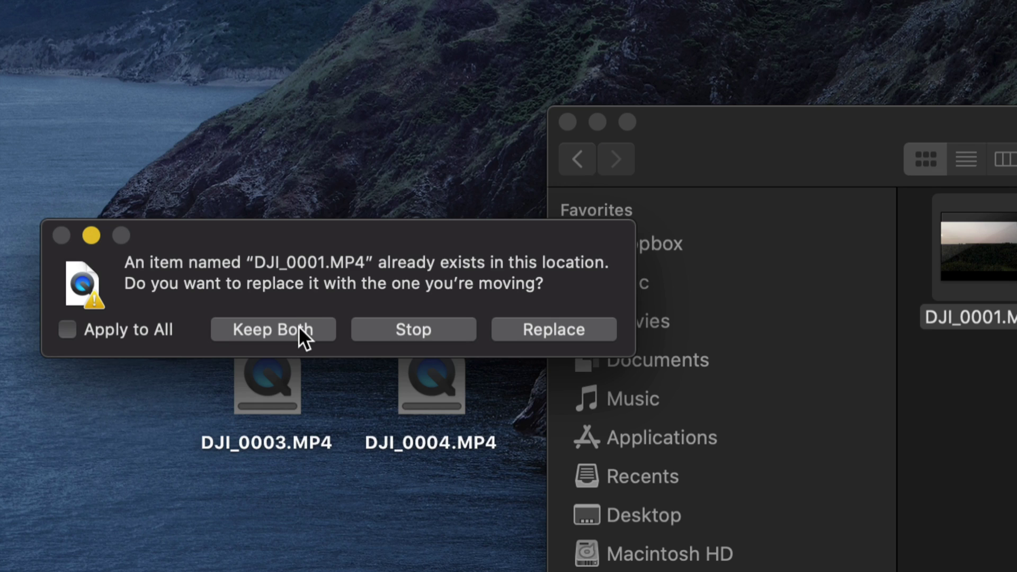
left_click(250, 333)
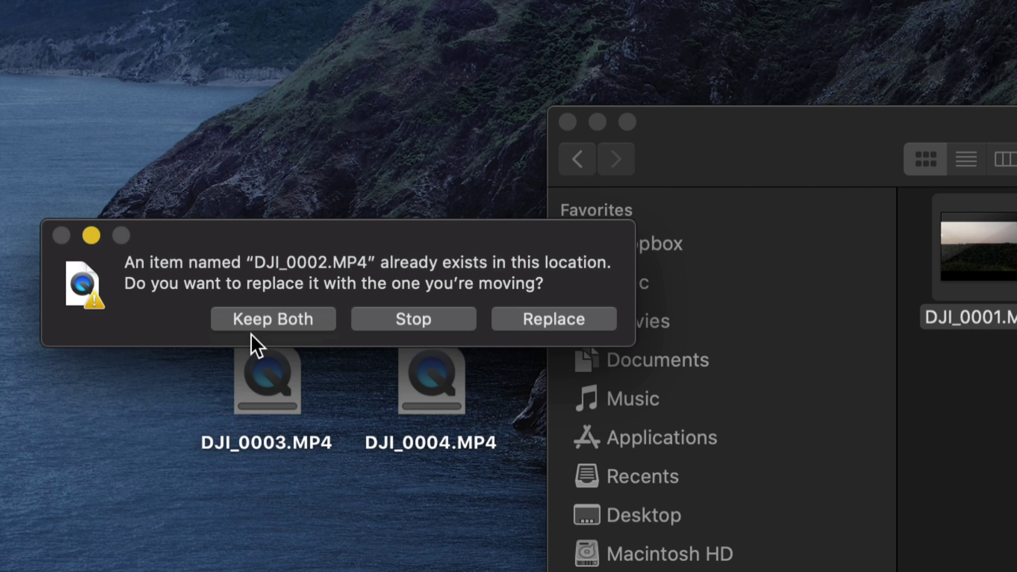
left_click(262, 320)
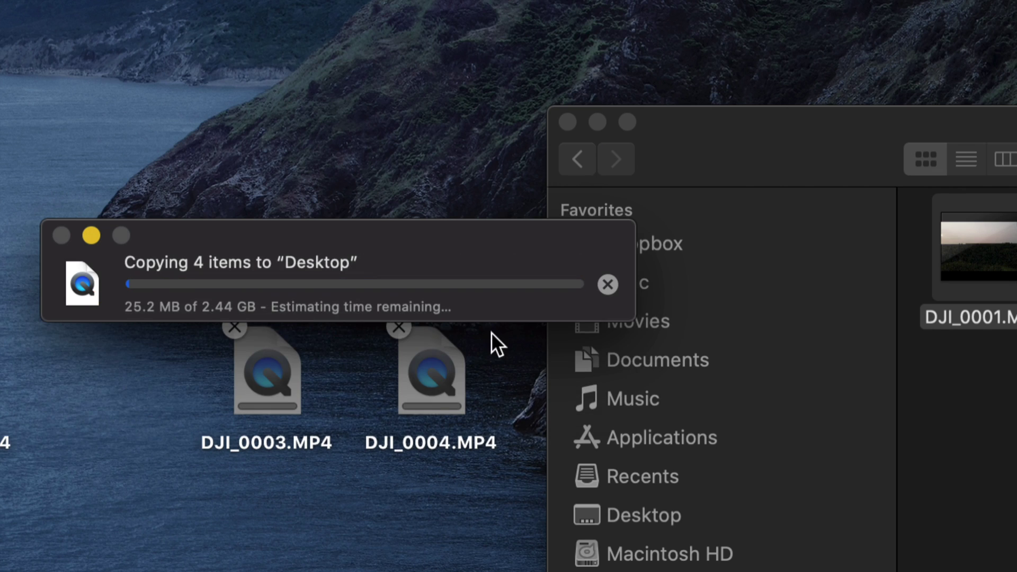
left_click_drag(345, 240, 428, 232)
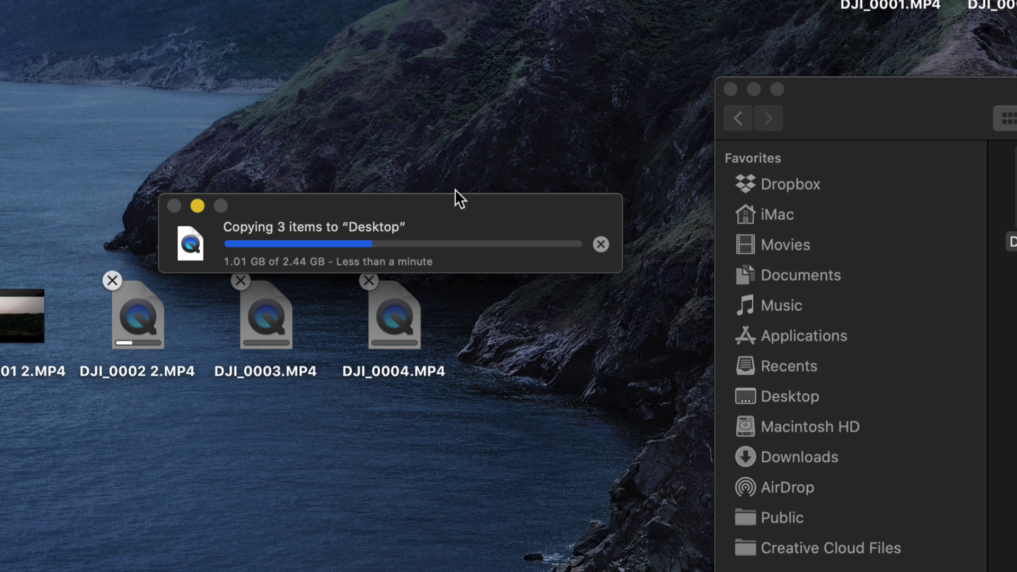
left_click_drag(847, 109, 834, 111)
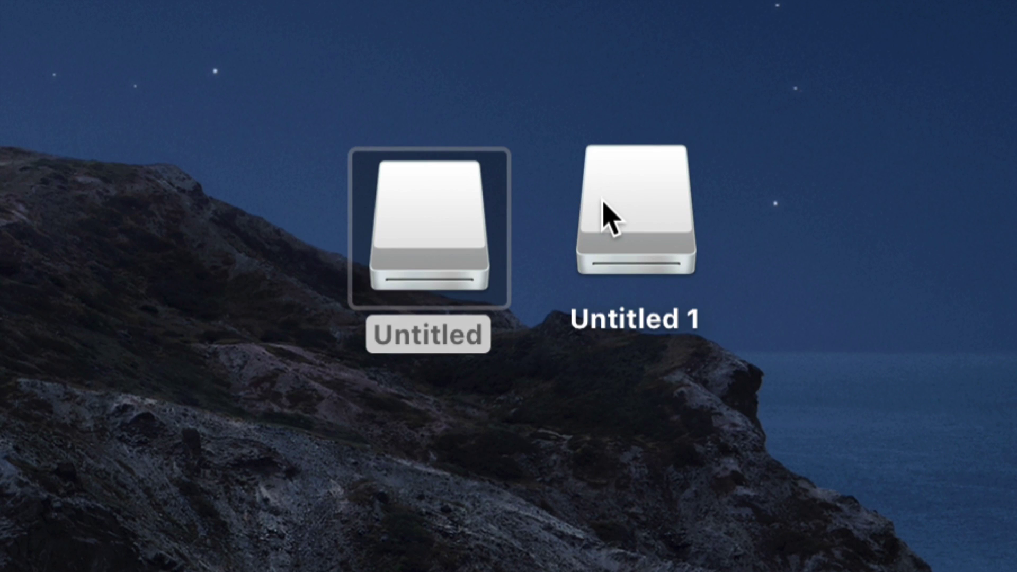
Step: Open the Untitled 1 drive's DCIM/100MEDIA folder and browse its clips
left_click(604, 204)
left_click_drag(604, 208, 642, 207)
double_click(643, 206)
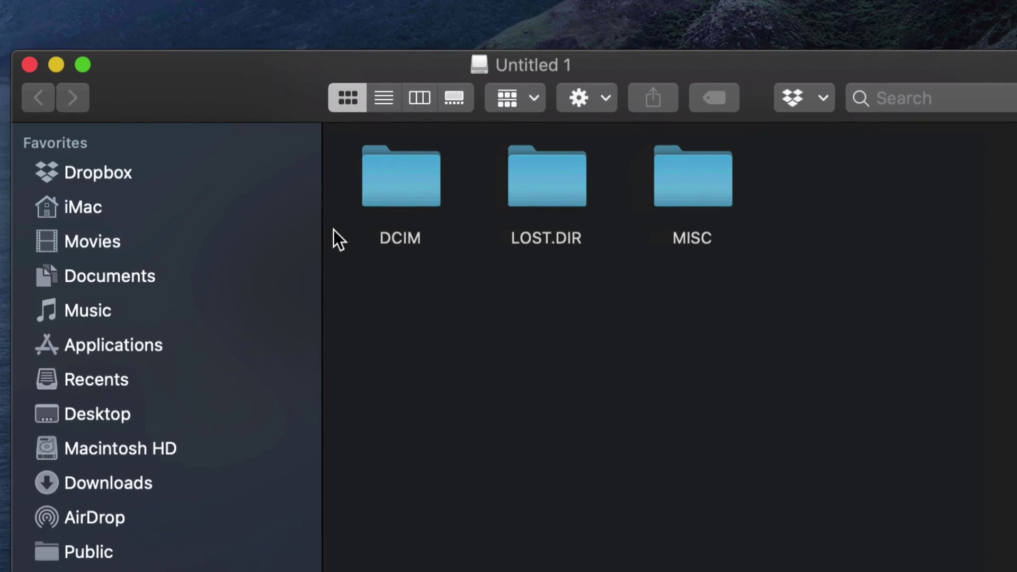
double_click(400, 182)
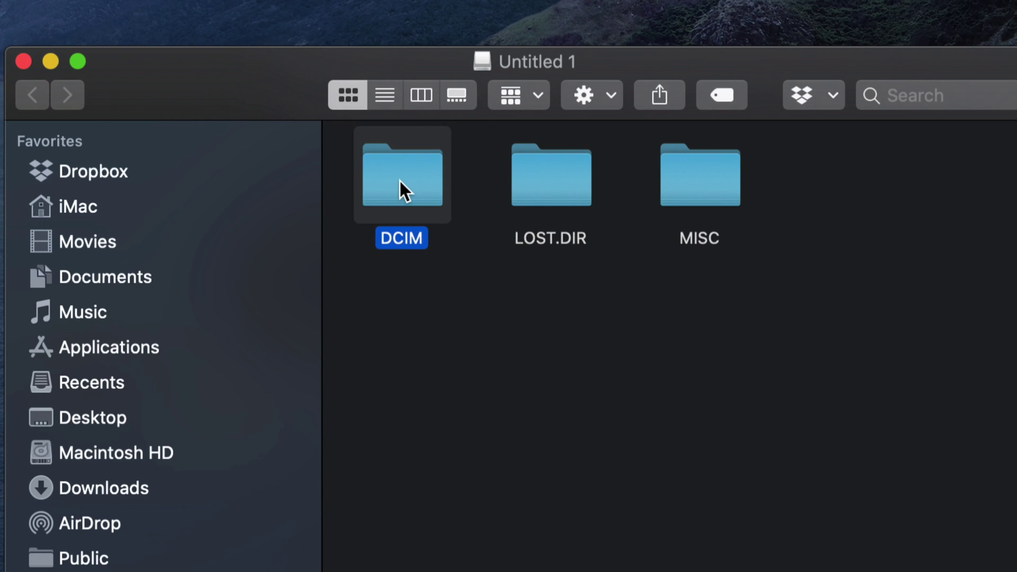
double_click(400, 182)
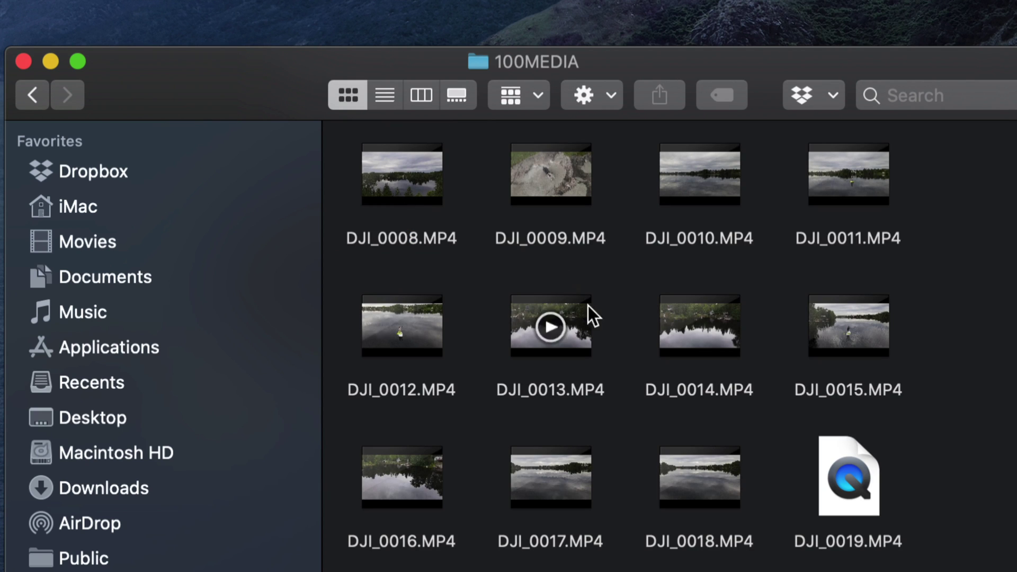
scroll(602, 336, "down", 4)
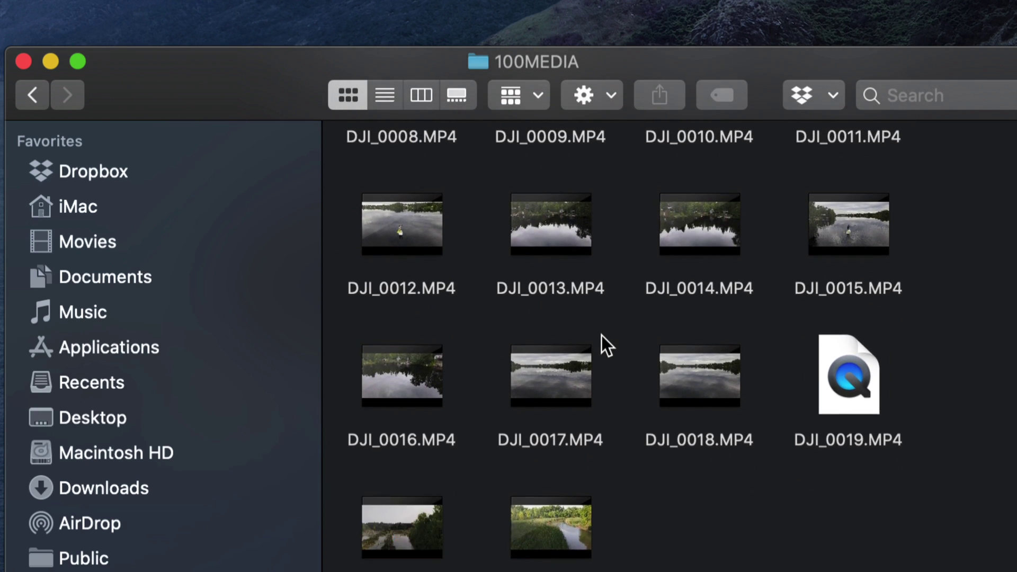
scroll(602, 335, "up", 3)
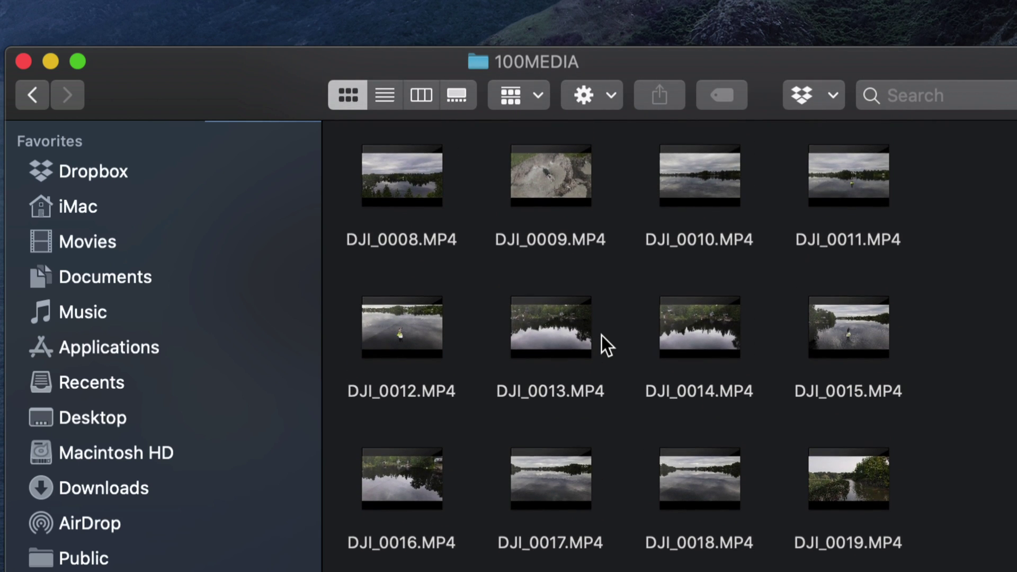
scroll(602, 335, "down", 2)
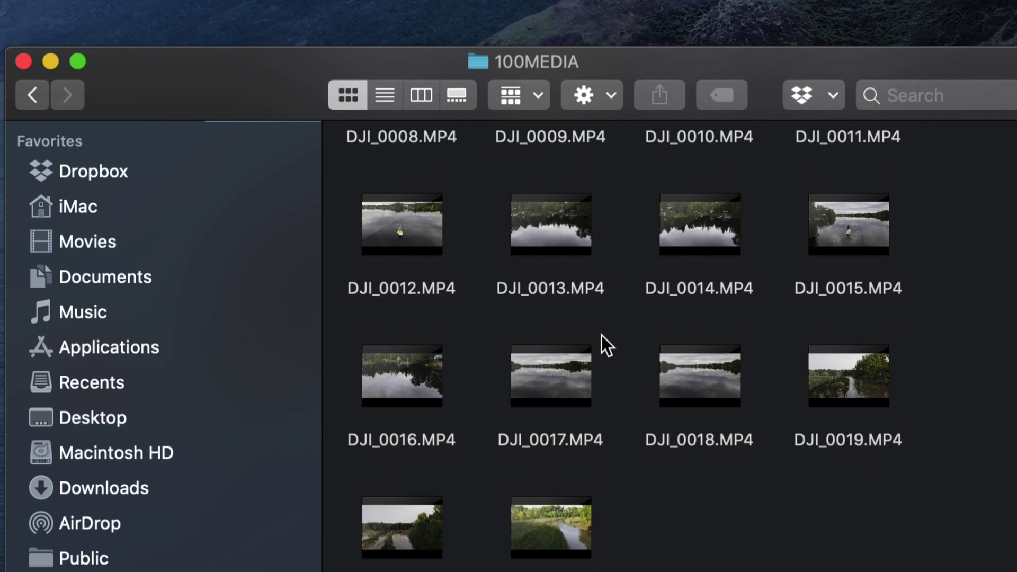
scroll(601, 335, "up", 4)
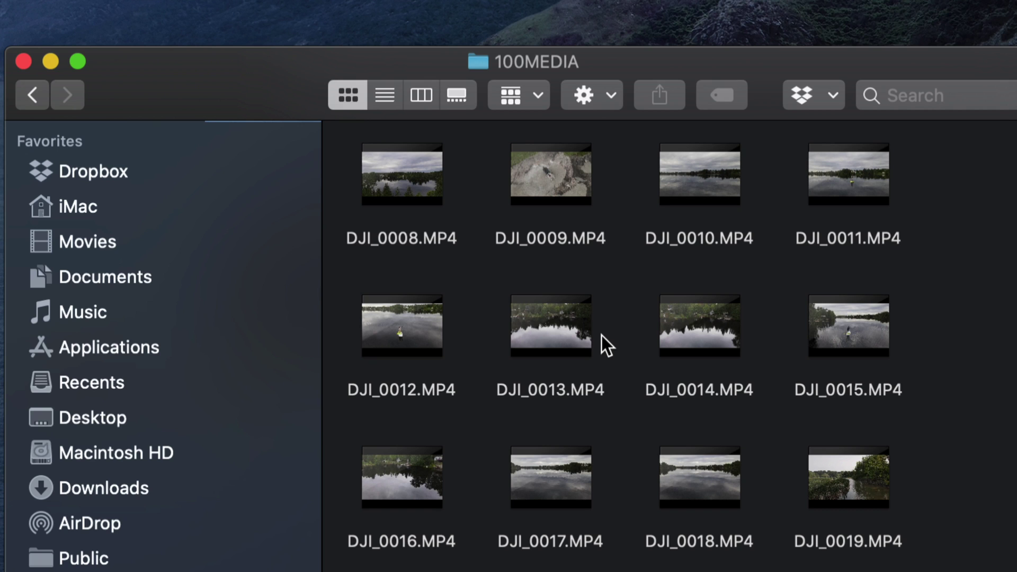
scroll(602, 335, "down", 4)
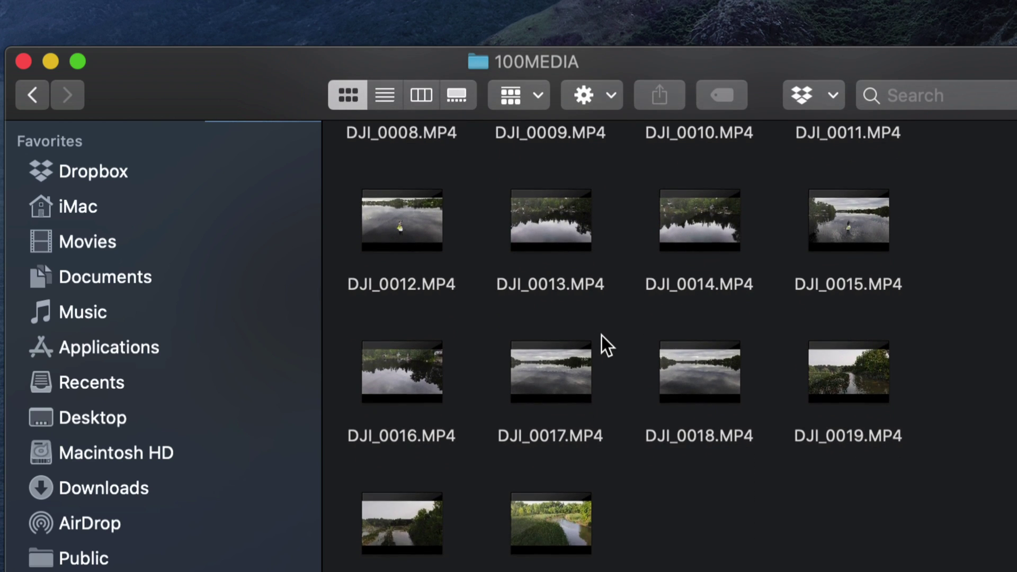
scroll(602, 336, "up", 1)
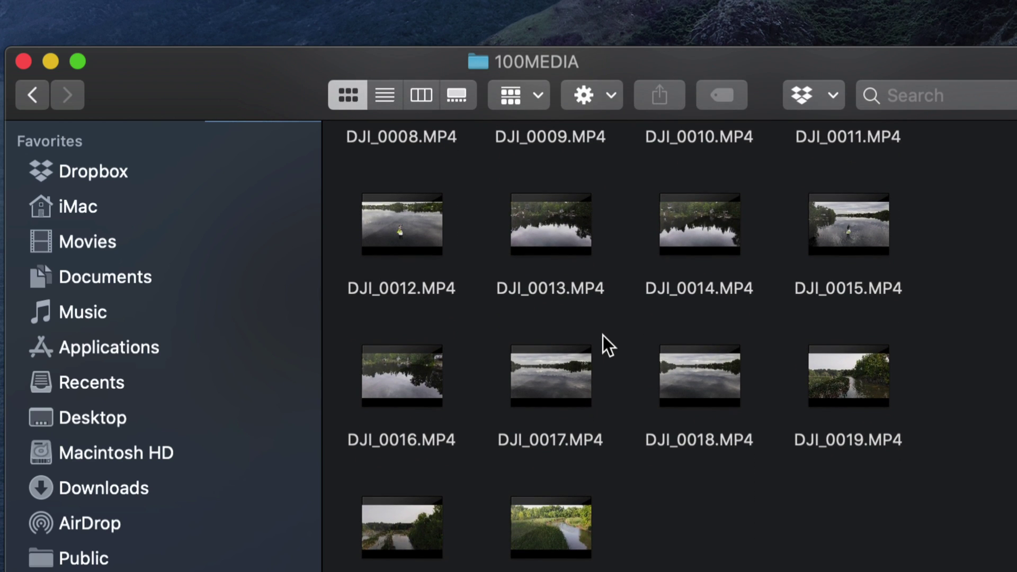
Step: Select only clips DJI_0019, DJI_0020 and DJI_0021 in the folder
mouse_move(668, 358)
left_click_drag(900, 492, 416, 197)
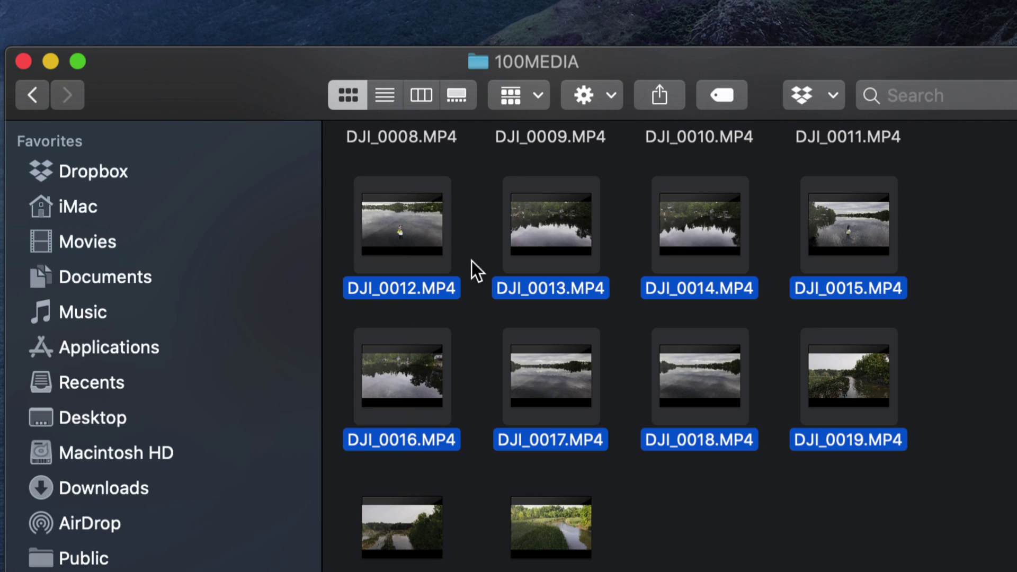
left_click(668, 472)
key("super+a")
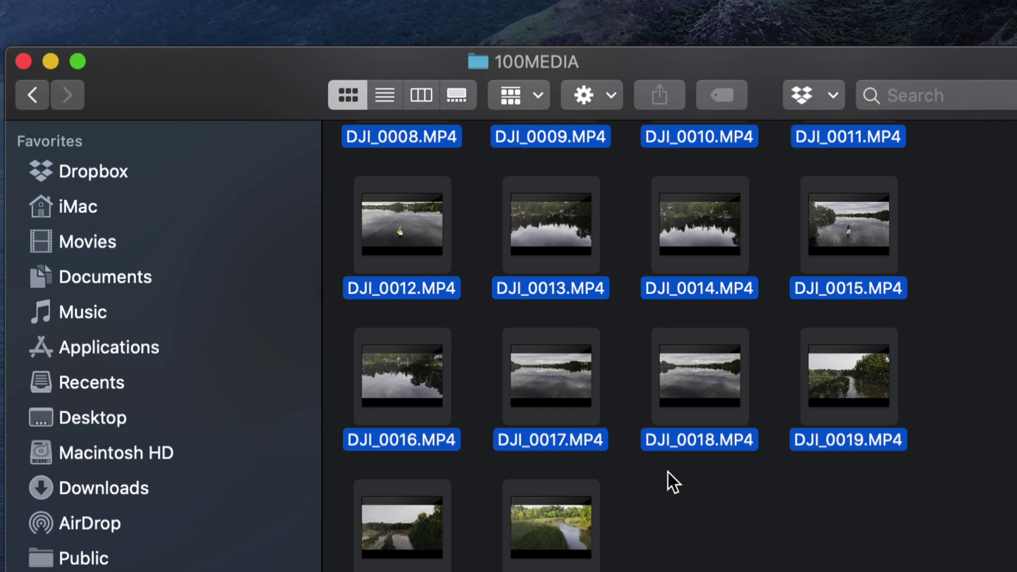
left_click(682, 492)
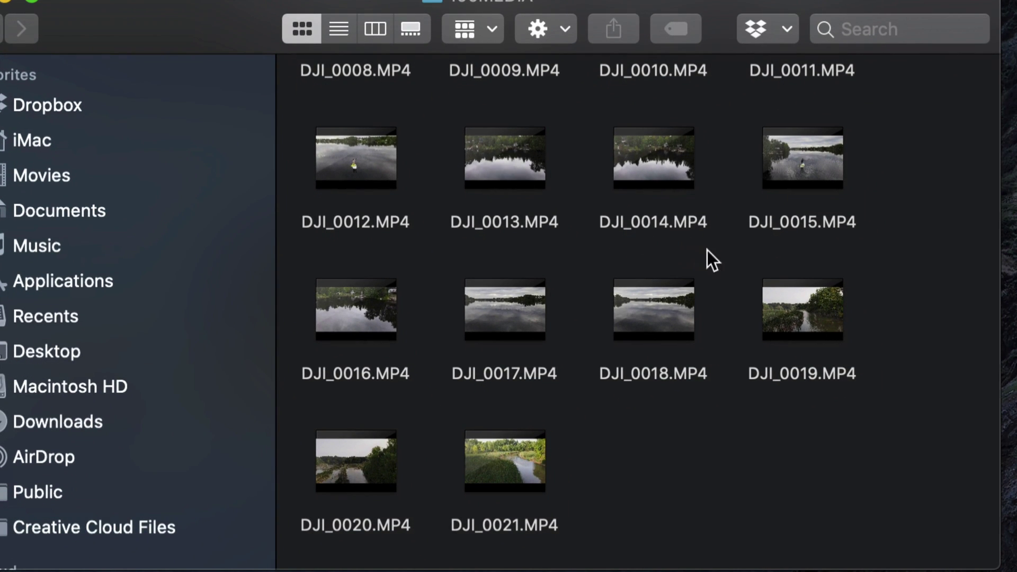
mouse_move(817, 307)
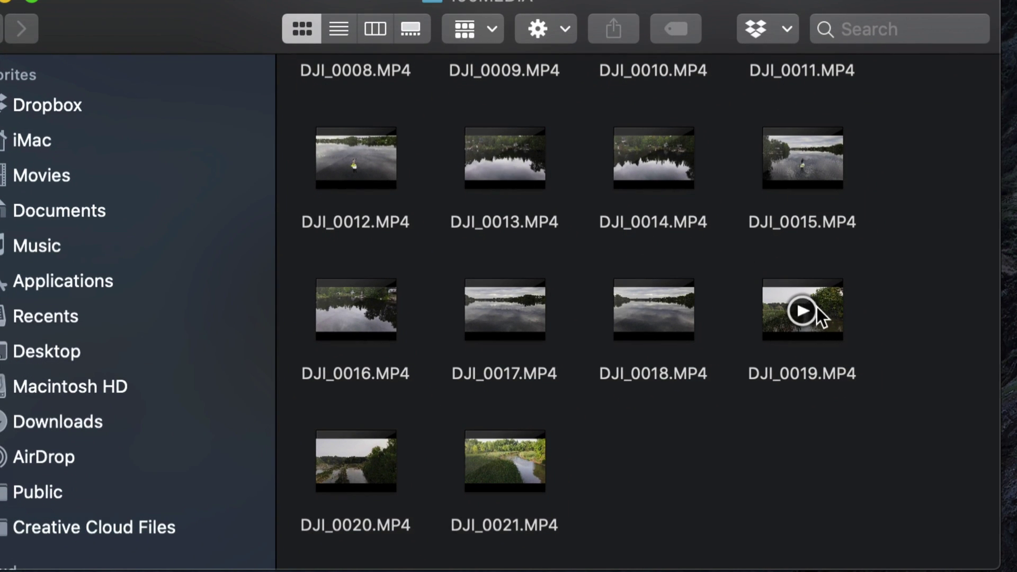
left_click(841, 326)
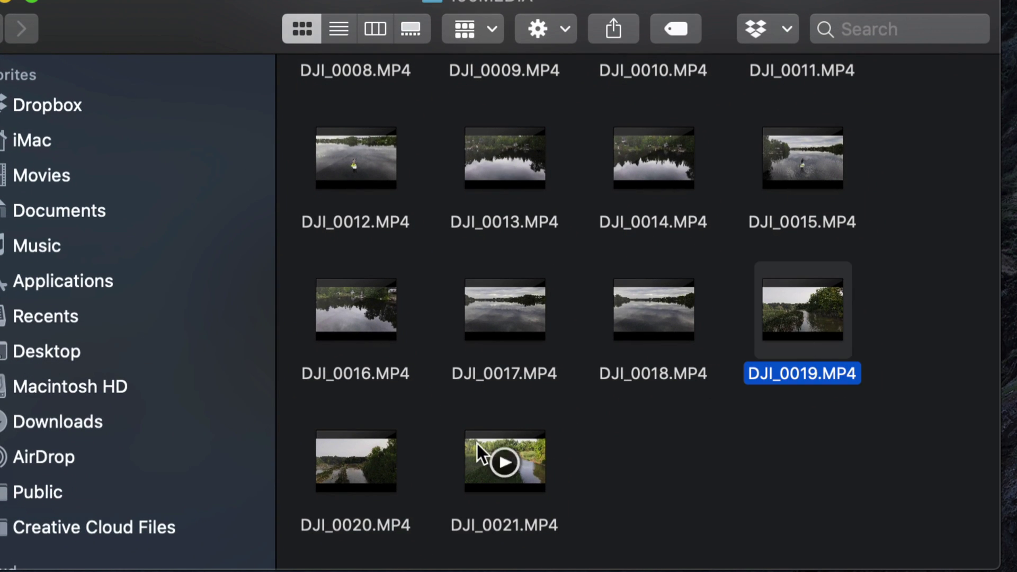
left_click(386, 483, "super")
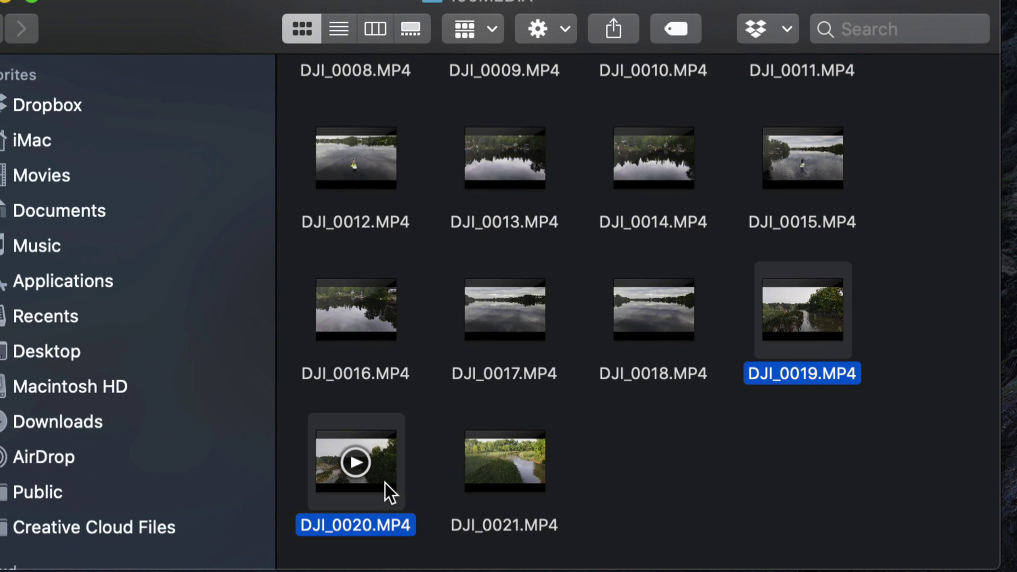
left_click(530, 480, "super")
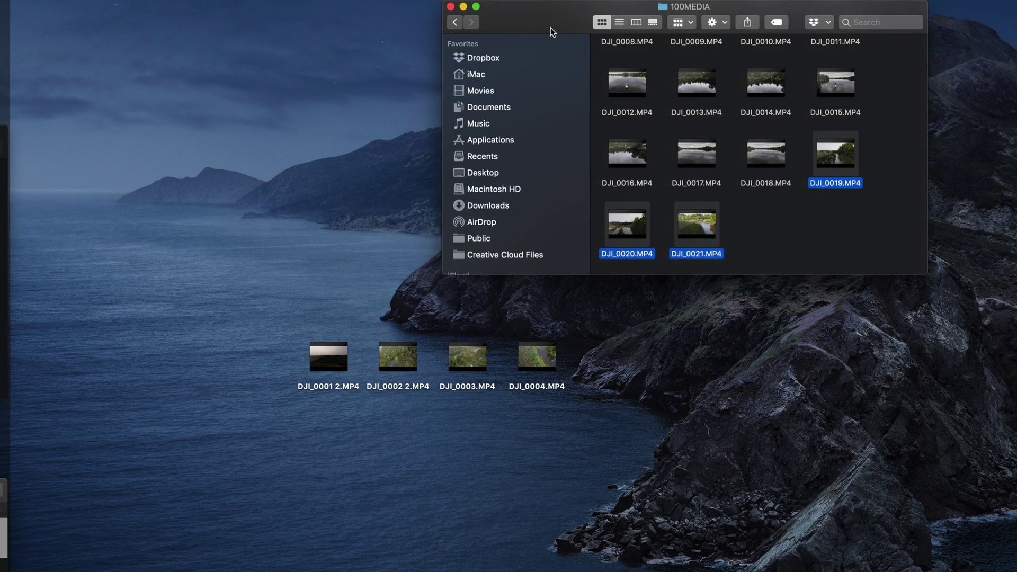
Step: Drag DJI_0019, DJI_0020 and DJI_0021 onto the Desktop to copy them
left_click_drag(551, 30, 563, 30)
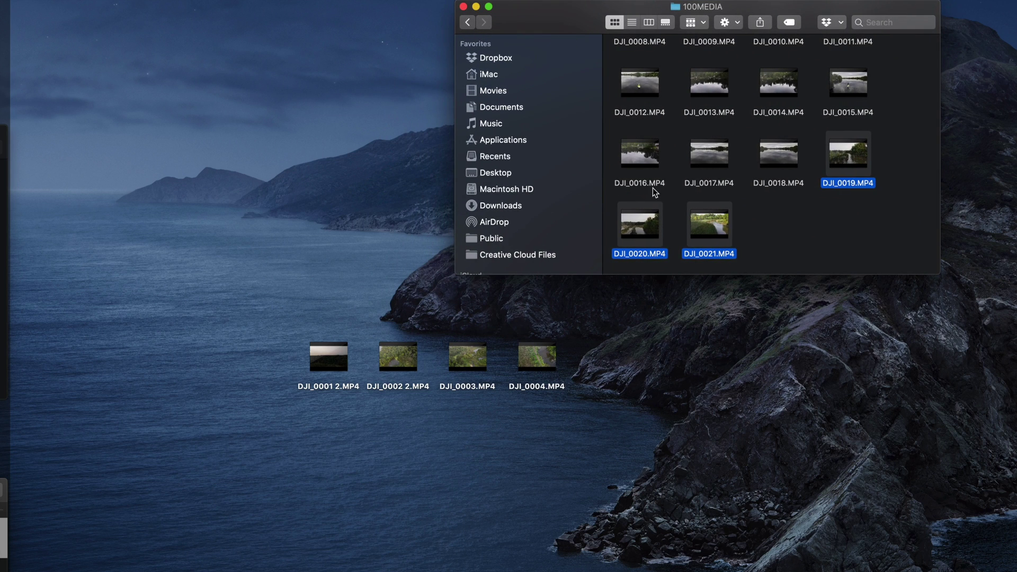
left_click_drag(647, 230, 327, 491)
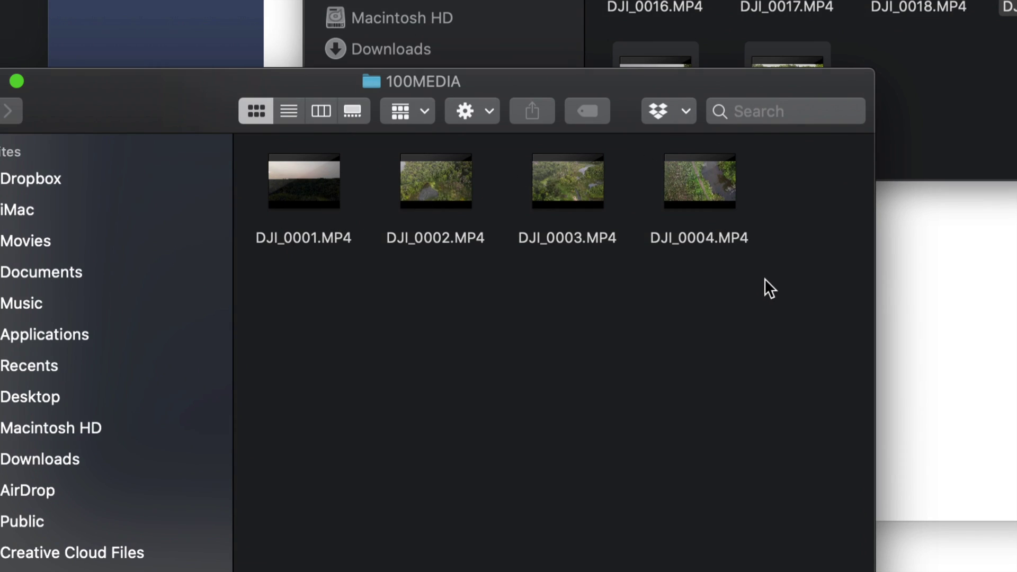
Step: Select DJI_0001–DJI_0004 in the drone's 100MEDIA folder and move them to the Trash
left_click_drag(635, 97, 683, 95)
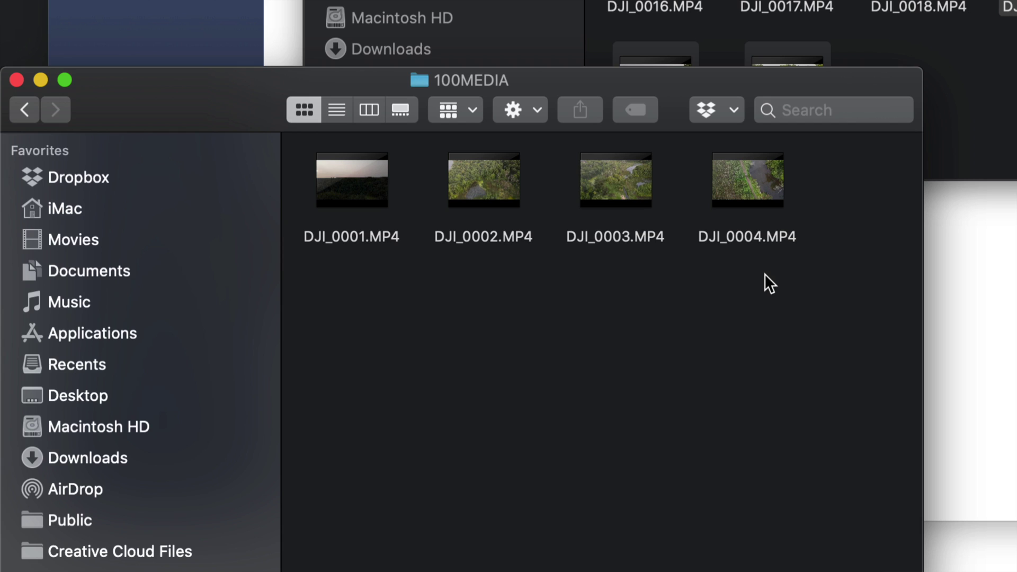
left_click_drag(765, 274, 348, 162)
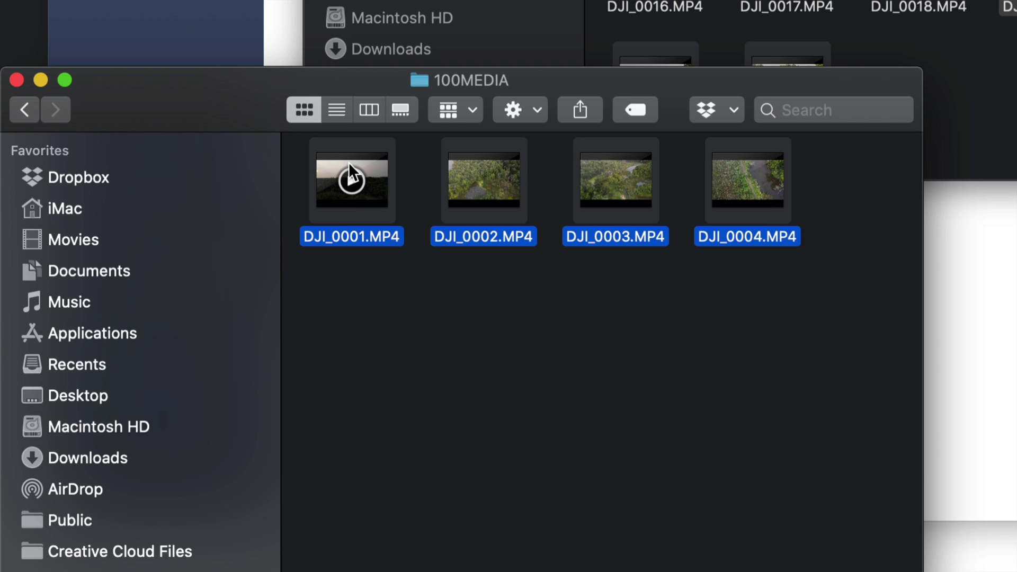
key("super+BackSpace")
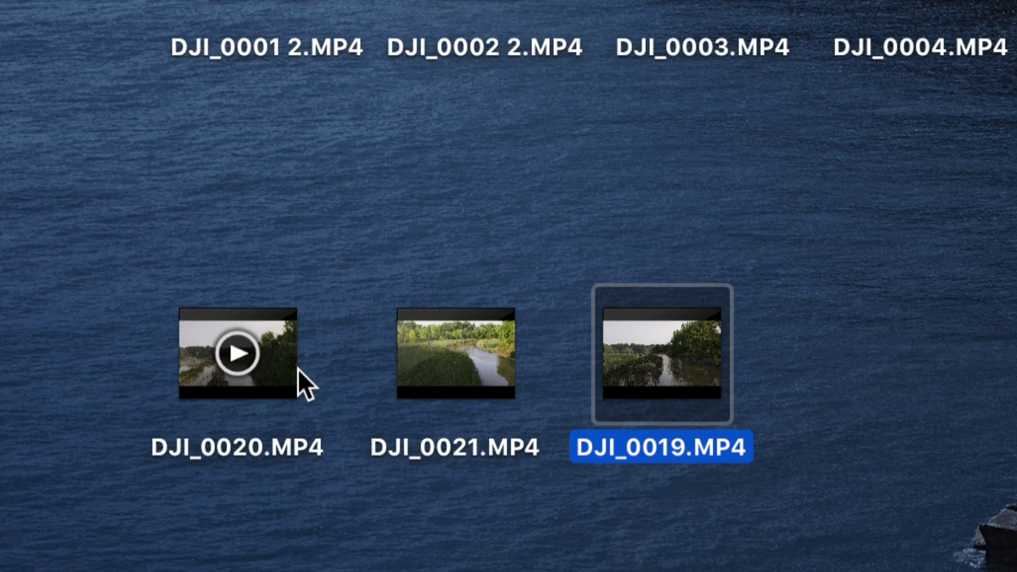
Step: Pick out the copied DJI_0020, DJI_0021 and DJI_0019 clips on the desktop, then deselect
left_click(256, 375)
left_click(439, 382)
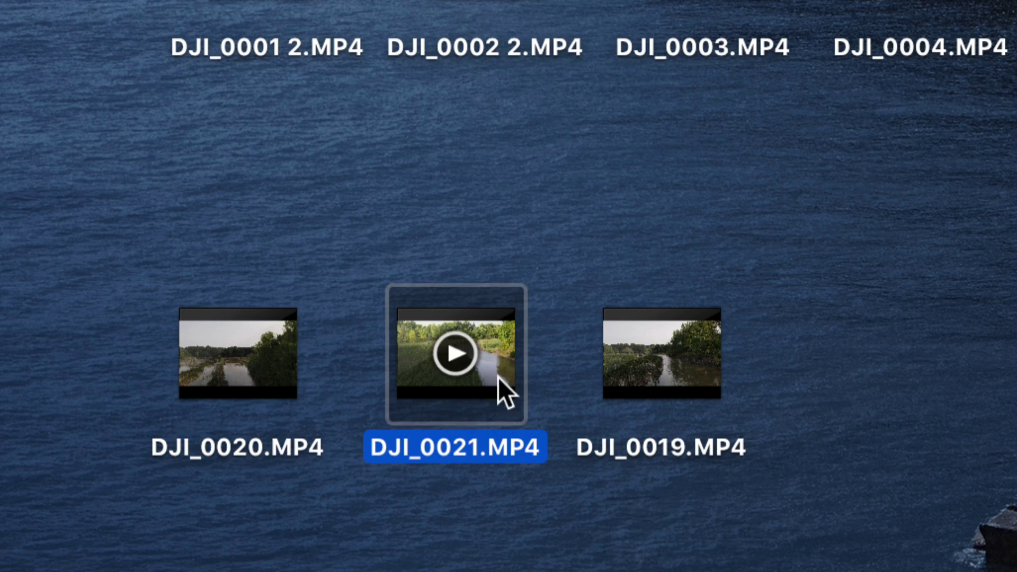
left_click(612, 375)
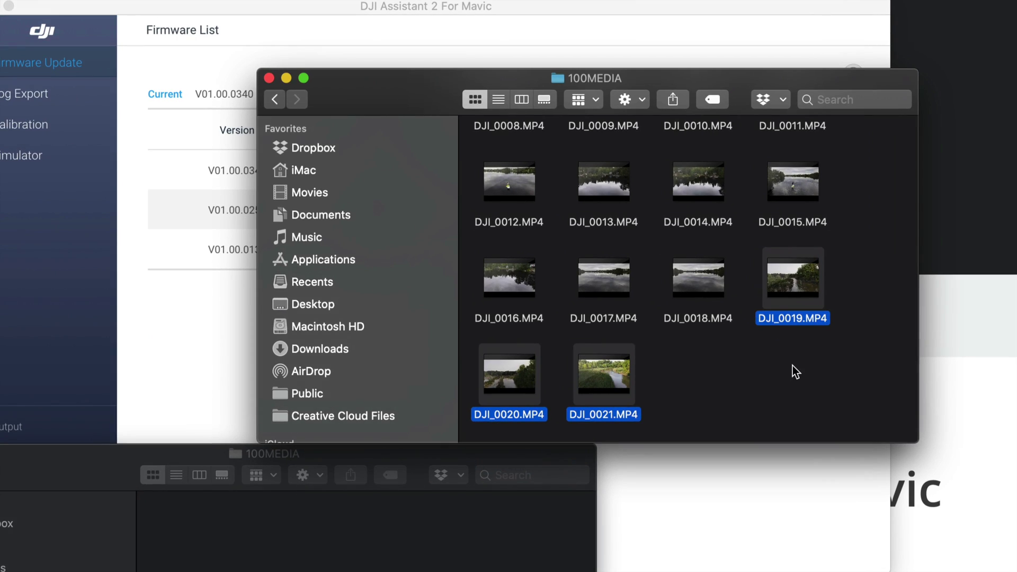
left_click(792, 366)
Step: Select all 14 clips in the 100MEDIA folder and move them to the Trash
scroll(792, 366, "up", 1)
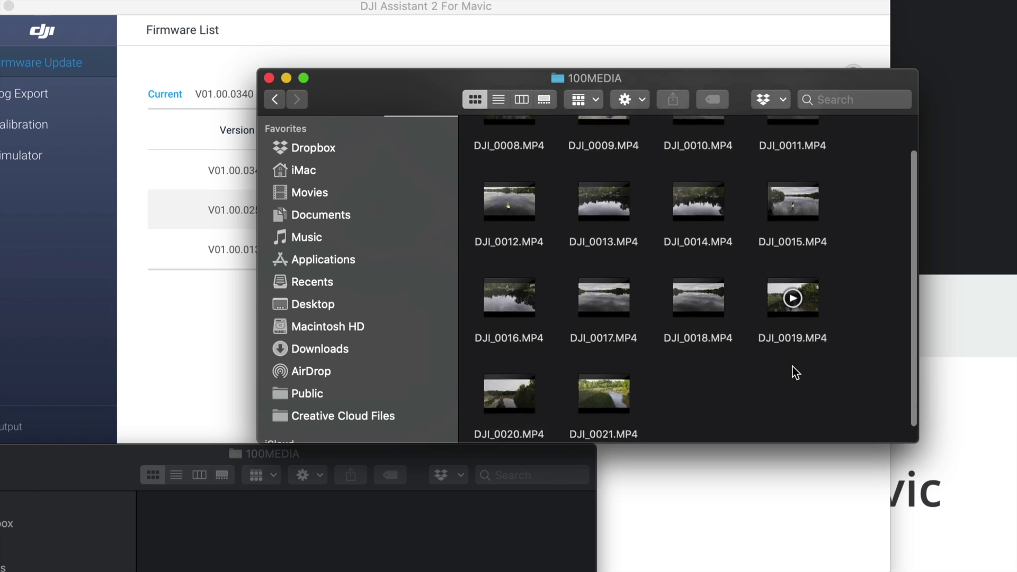
key("super+a")
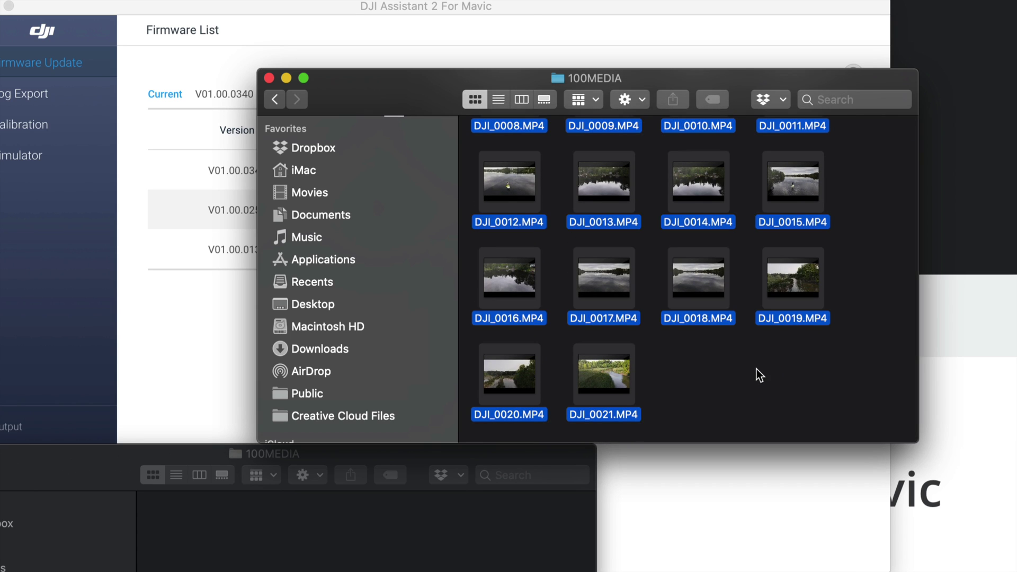
right_click(683, 285)
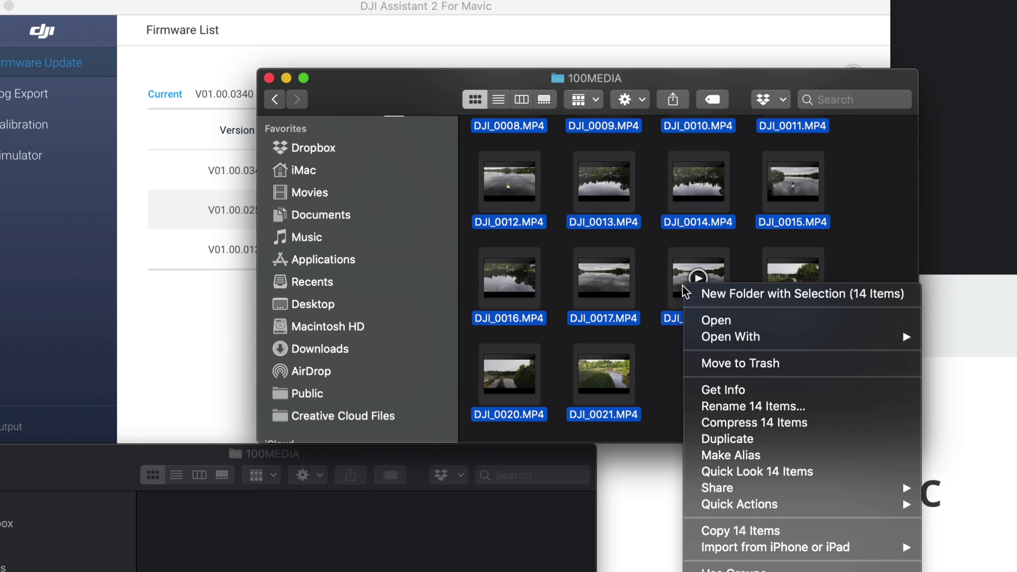
left_click(764, 363)
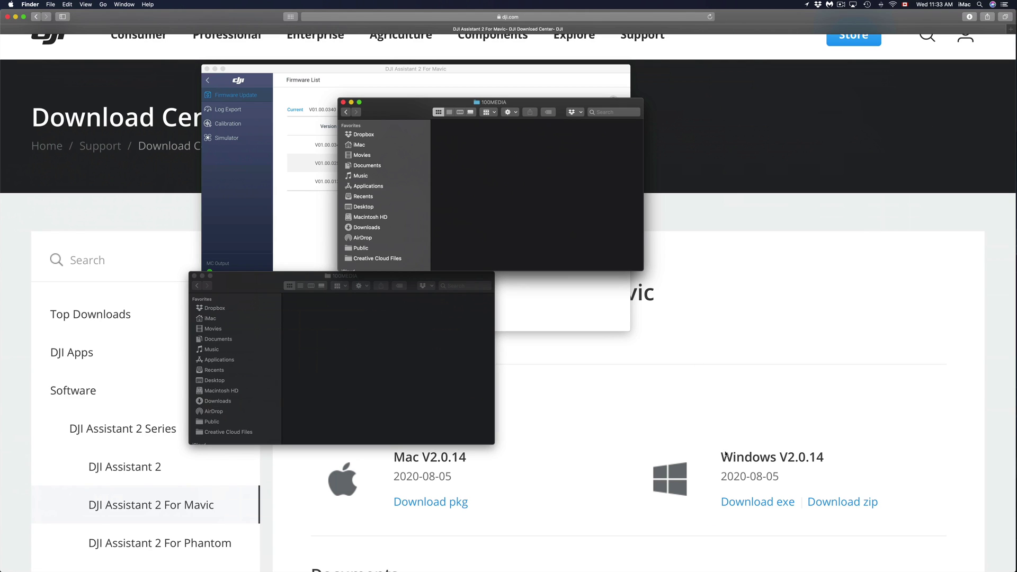
Step: Empty the Trash from the Dock to permanently delete the drone clips
mouse_move(921, 567)
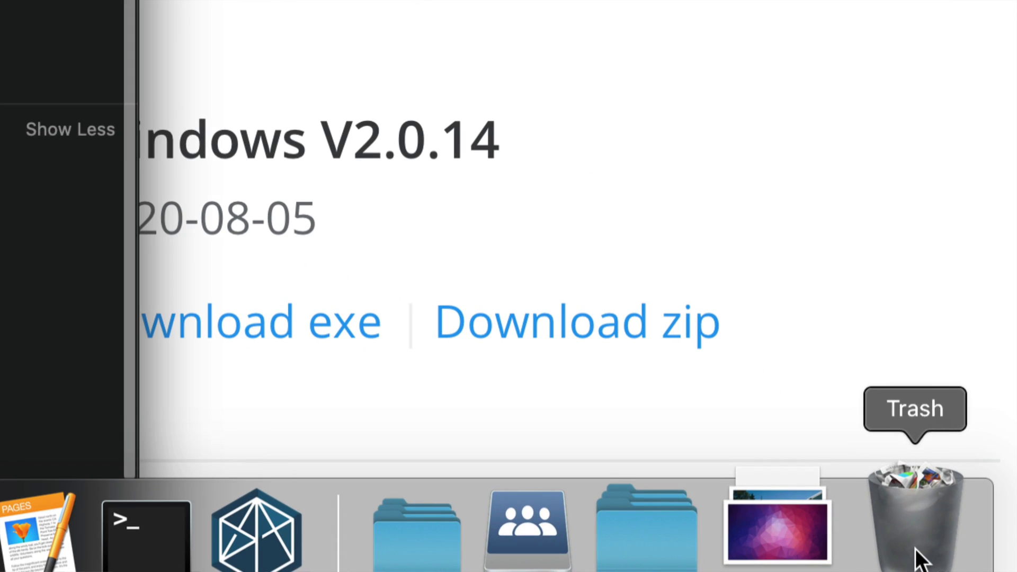
right_click(918, 559)
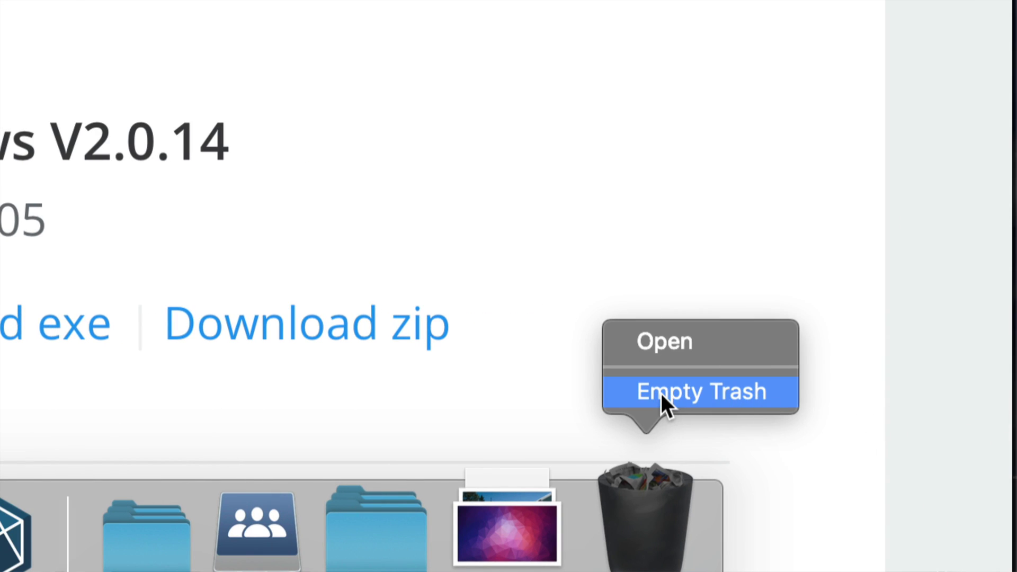
left_click(661, 394)
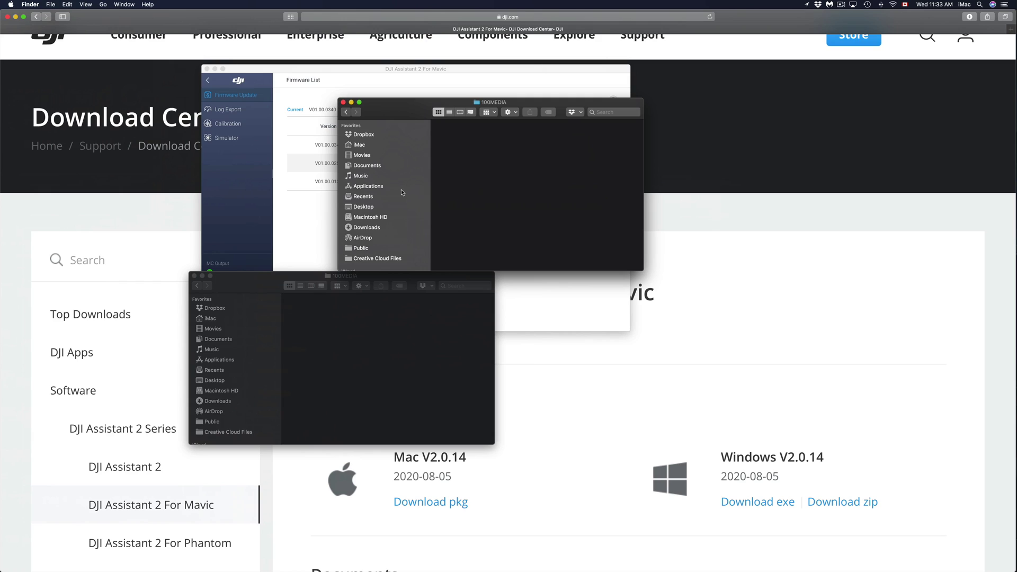
Step: Navigate back up from 100MEDIA and close both drone storage windows
left_click(347, 112)
left_click(347, 112)
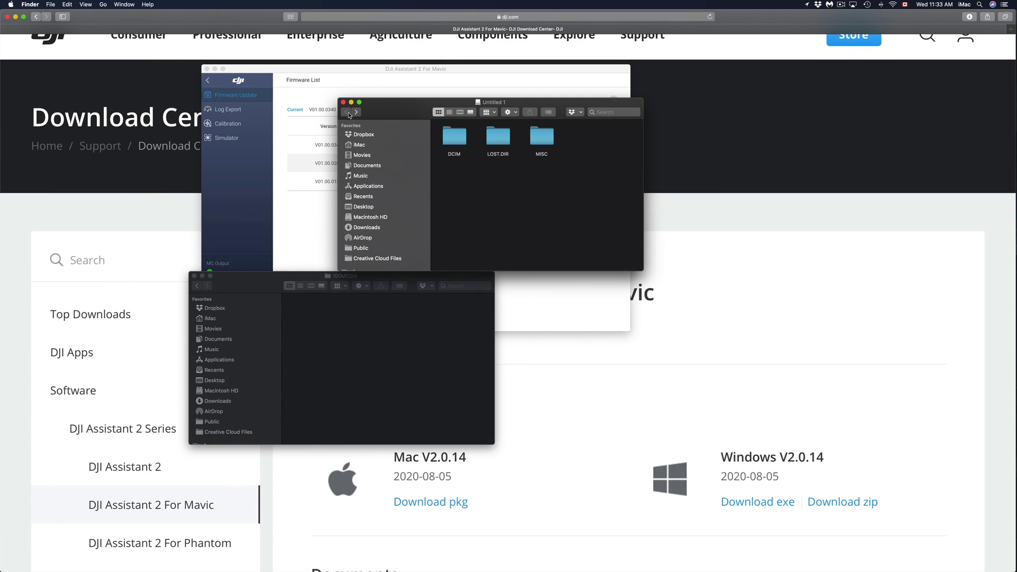
left_click(193, 277)
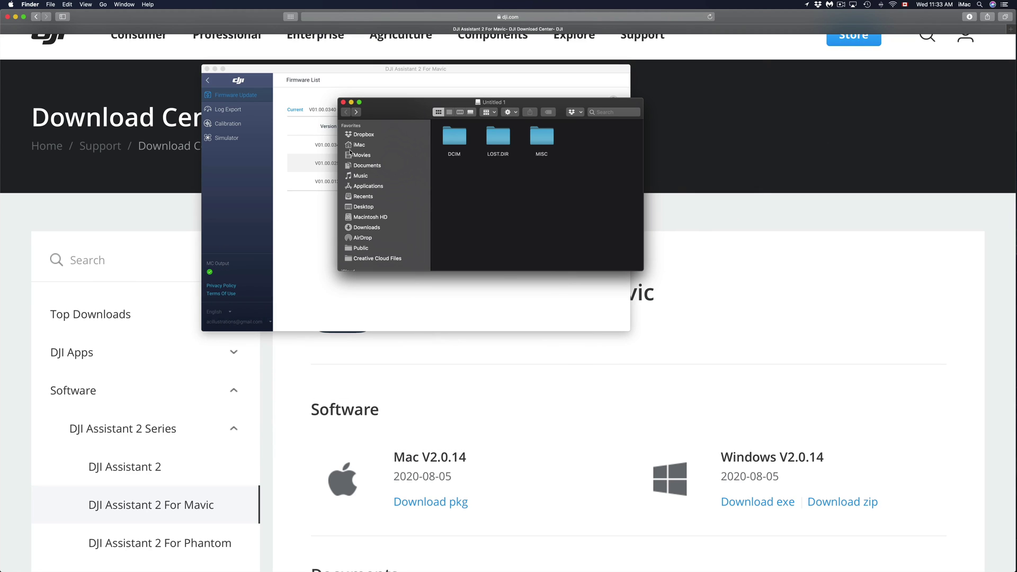
left_click(344, 102)
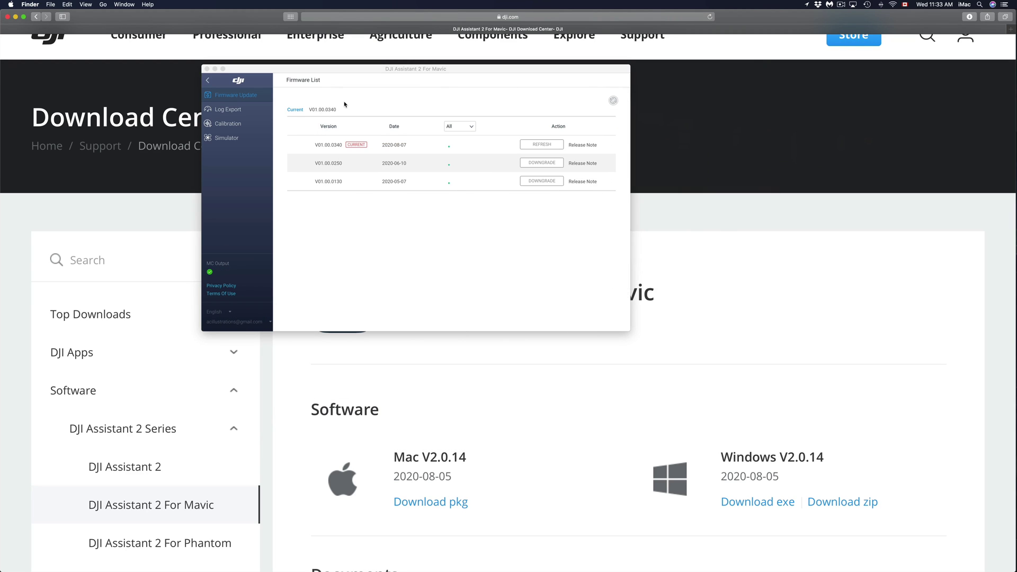
Step: Bring the DJI Assistant window forward and reposition it
left_click(329, 77)
left_click_drag(329, 74, 324, 150)
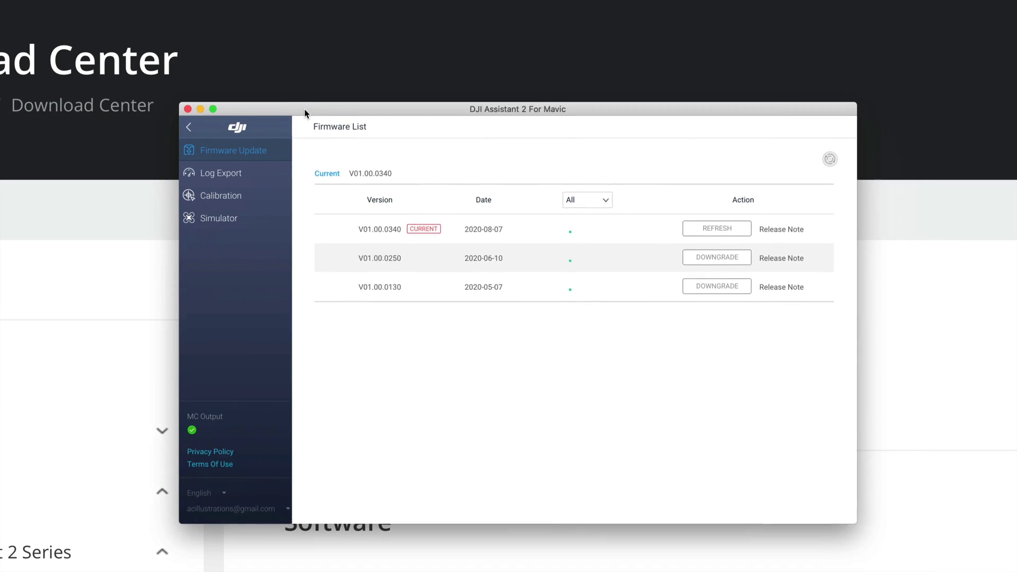
left_click_drag(305, 113, 291, 95)
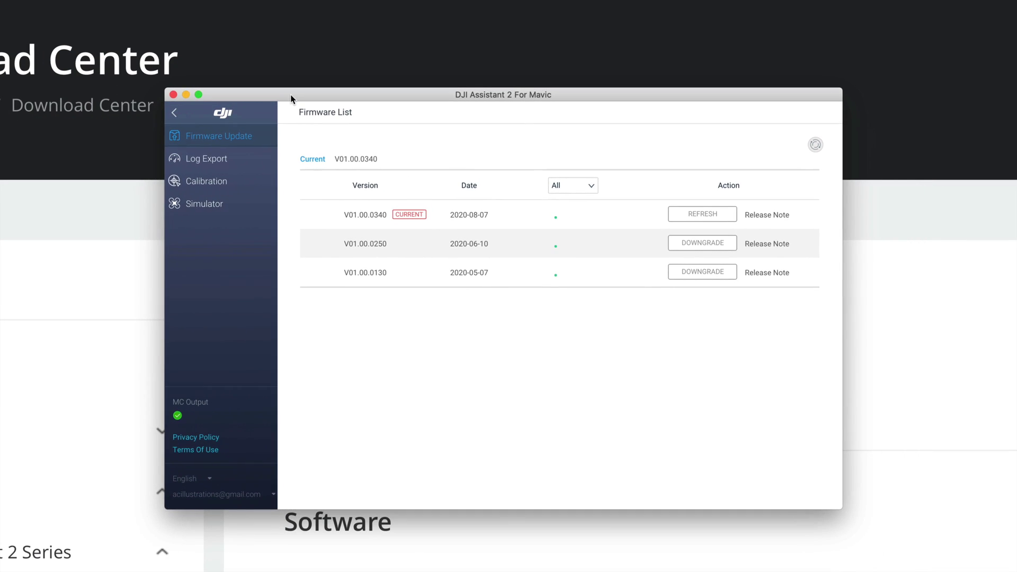
Step: Browse the Simulator, Calibration and Log Export pages, quit, and select the three new clips
left_click(217, 215)
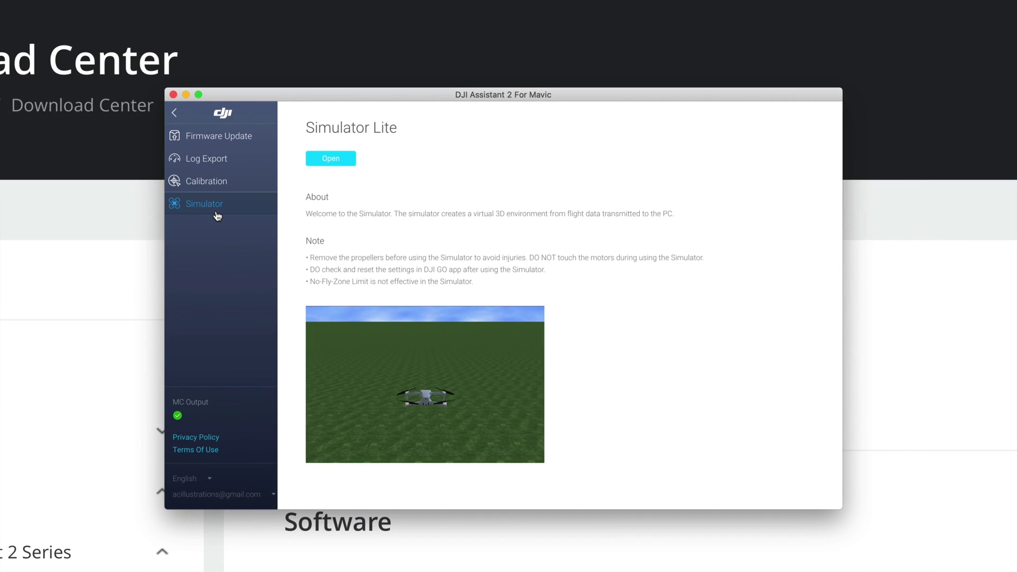
left_click(219, 182)
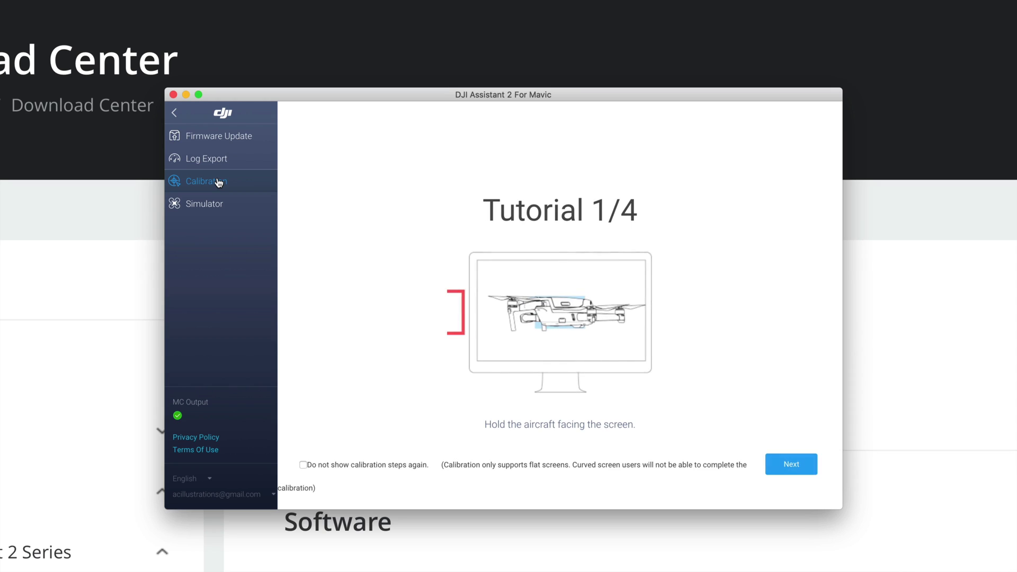
left_click(230, 163)
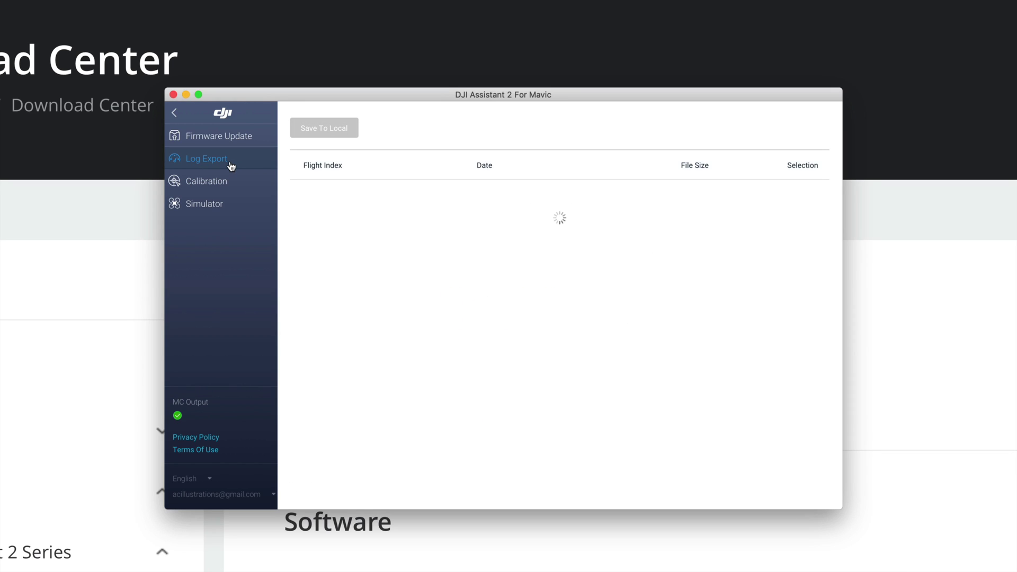
left_click(173, 94)
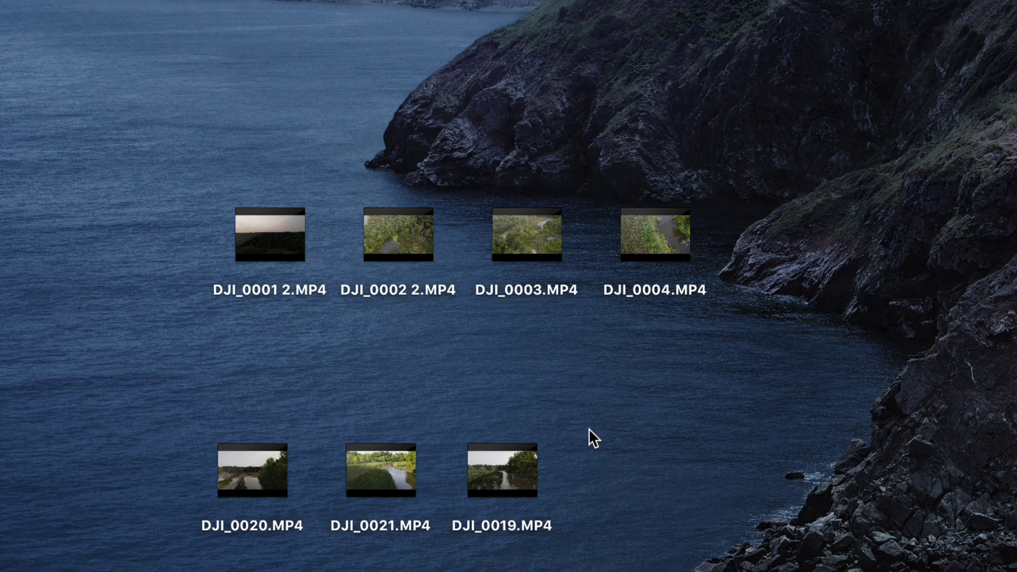
left_click_drag(589, 430, 301, 358)
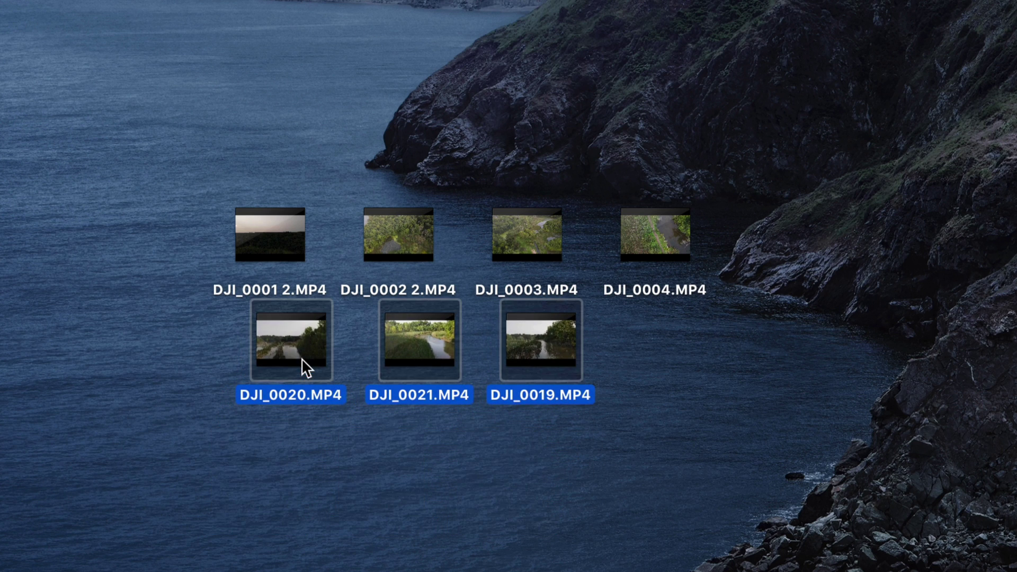
Step: Check DJI_0021.MP4's Get Info shows 3840×2160, H.264, 00:22, then close the info window
left_click(783, 354)
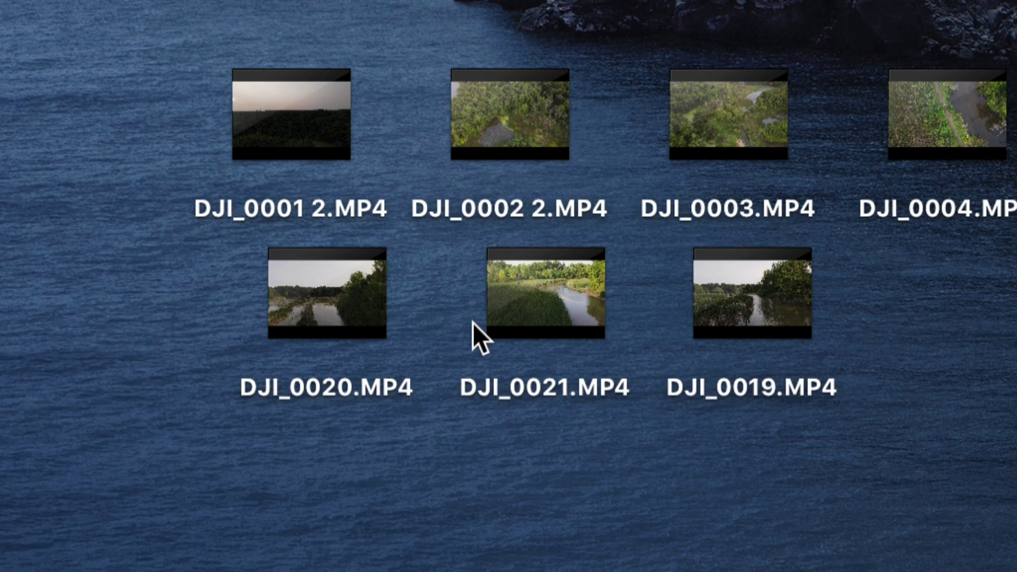
mouse_move(435, 362)
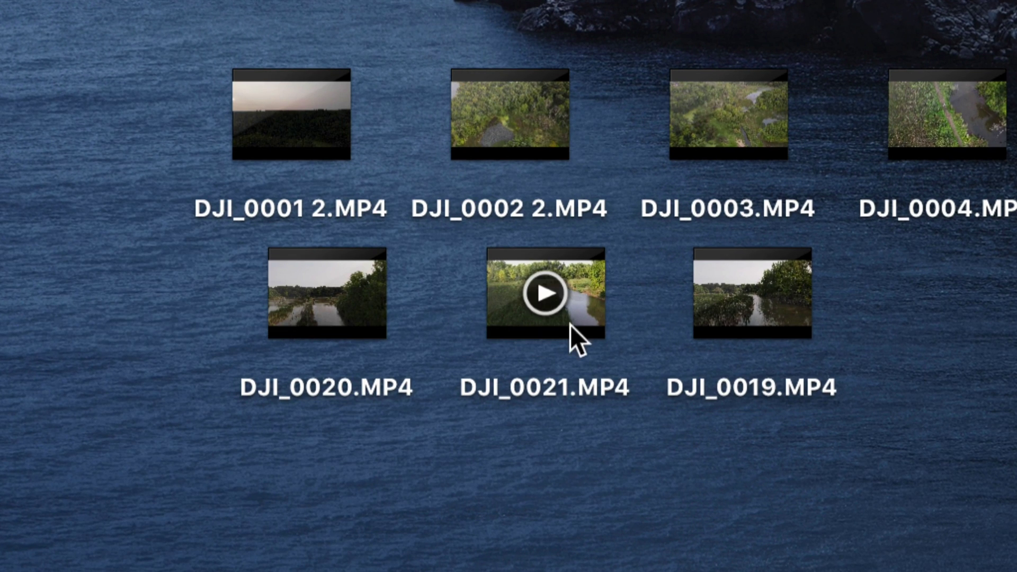
right_click(580, 328)
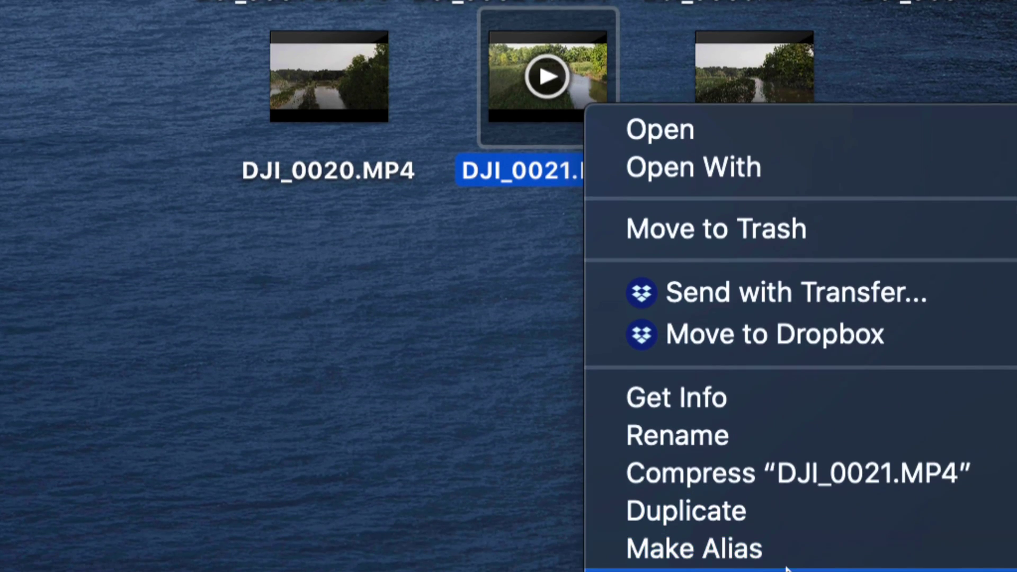
left_click(731, 402)
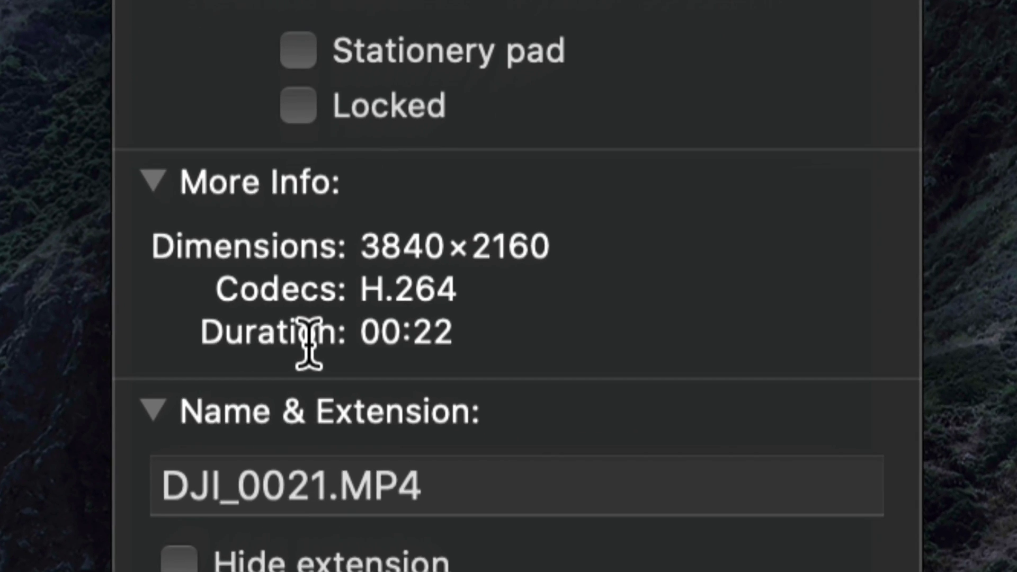
left_click_drag(379, 199, 615, 200)
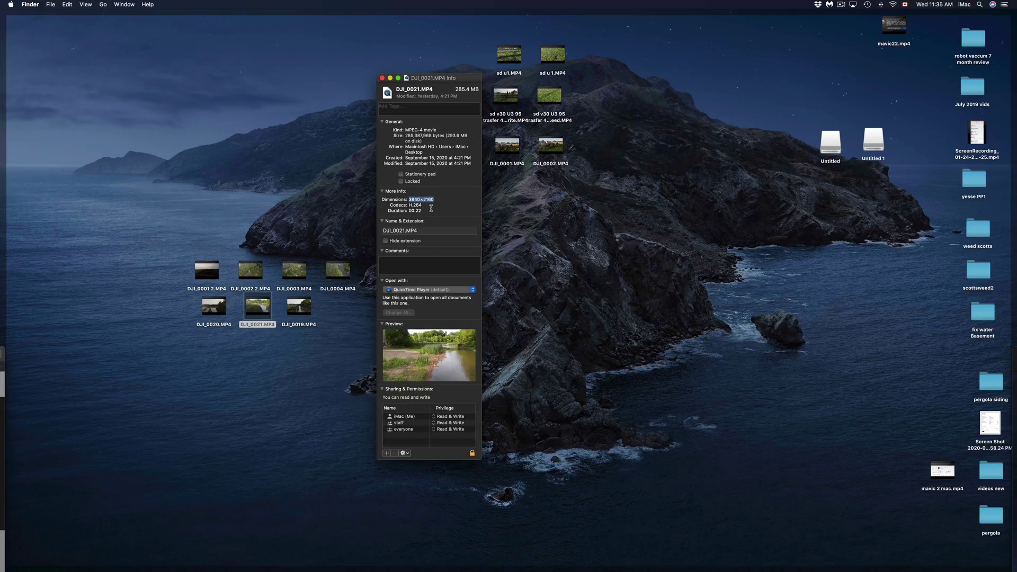
key("super+w")
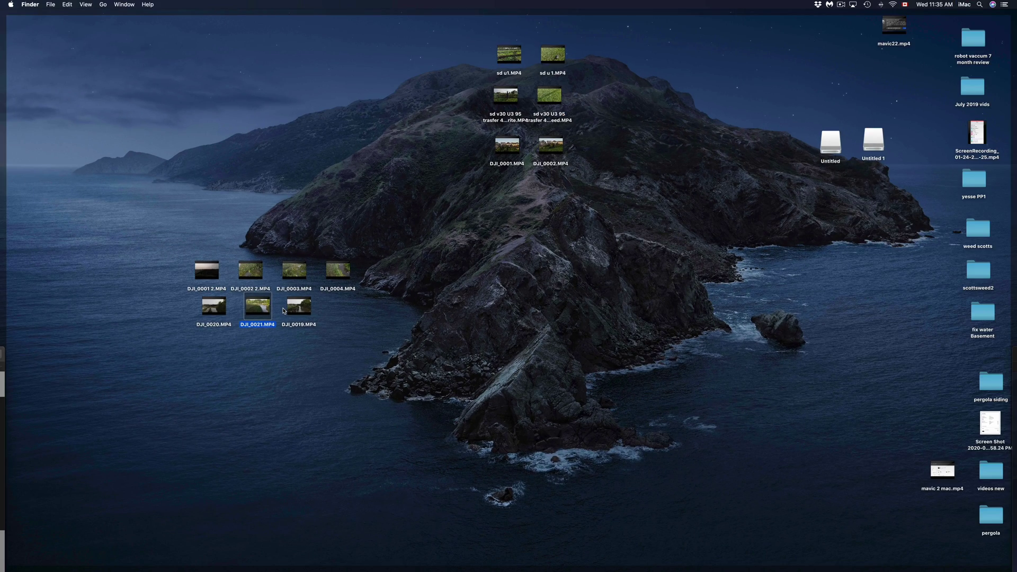
Step: Preview the DJI_0021.MP4 footage in Quick Look
mouse_move(269, 311)
key("space")
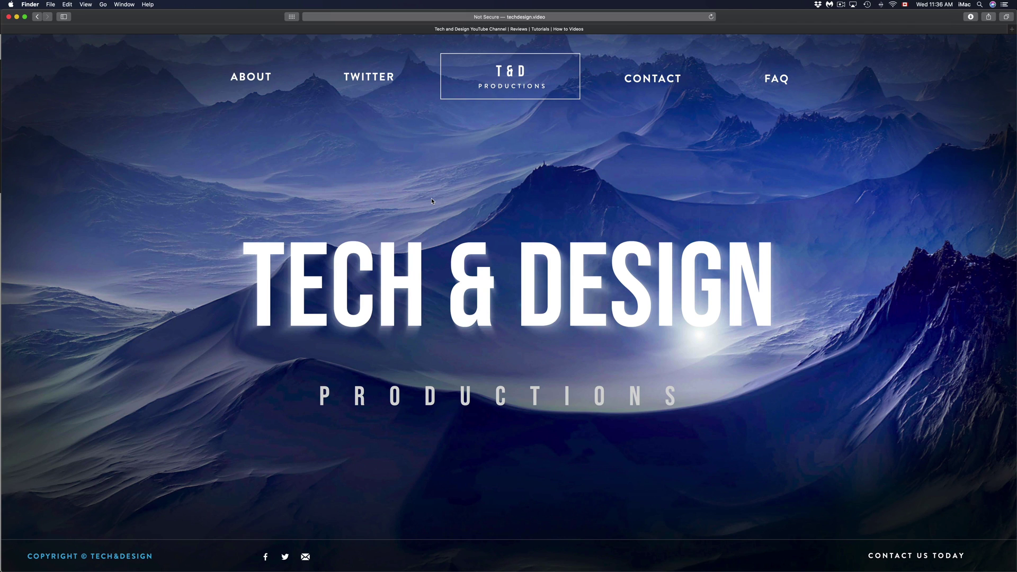
Step: Make the Safari window showing techdesign.video the active window
left_click(867, 235)
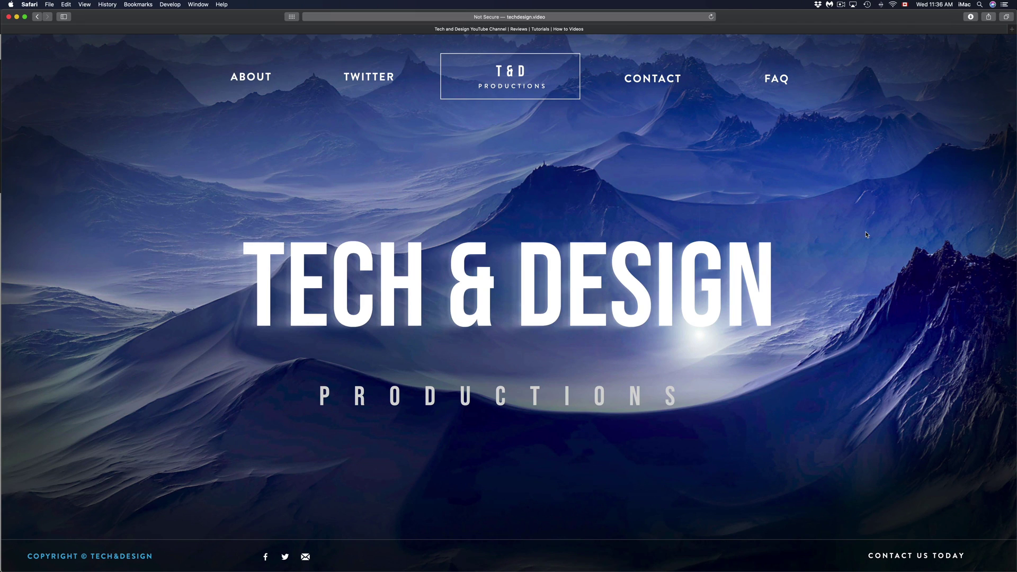